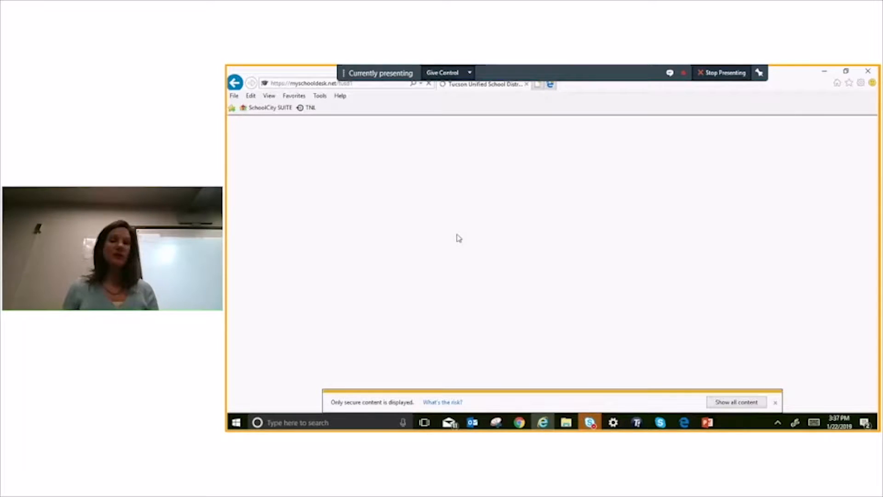
Filter the teacher sites by Kellond Elementary School and open the site of the teacher listed in the second row, middle column.
scroll(479, 276, down, 1)
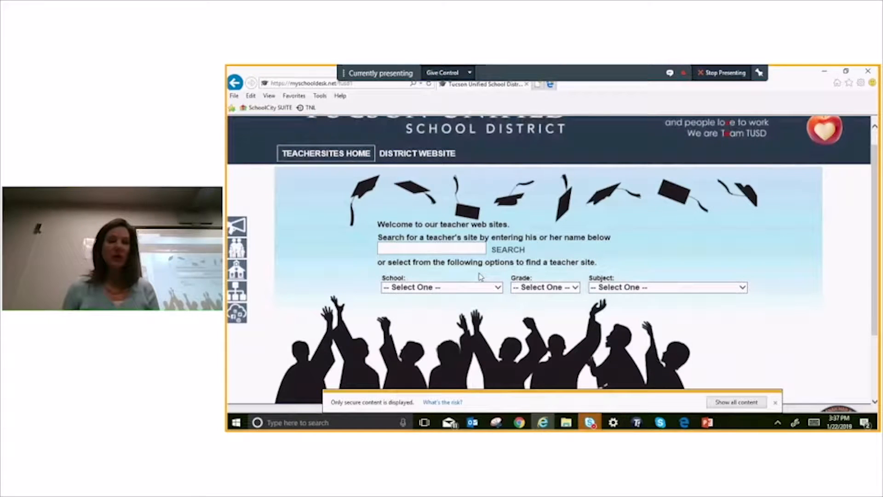
click(500, 284)
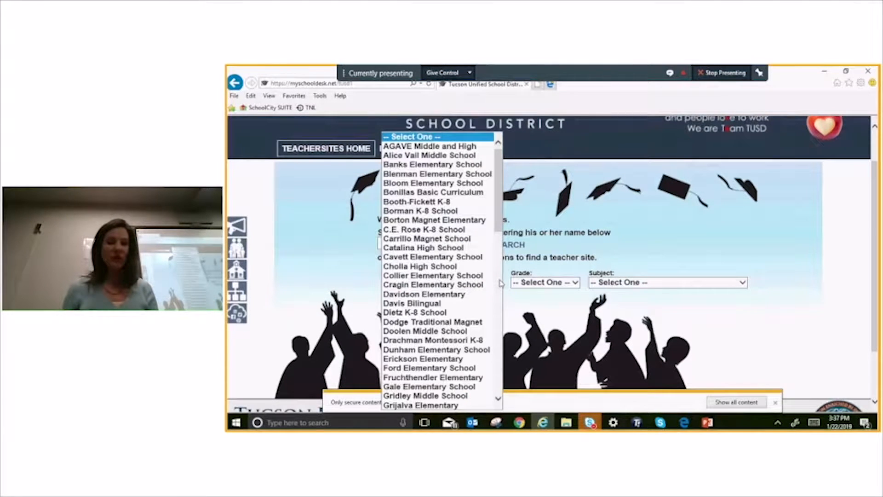
scroll(502, 284, down, 10)
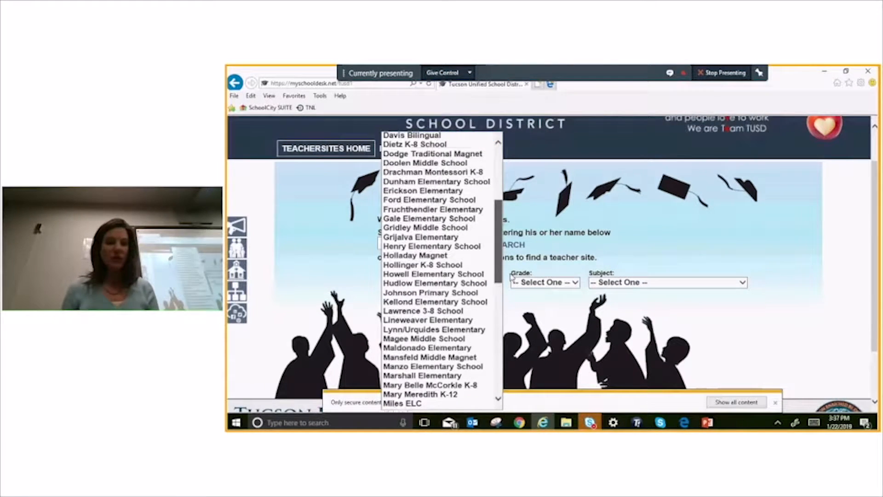
scroll(522, 294, up, 2)
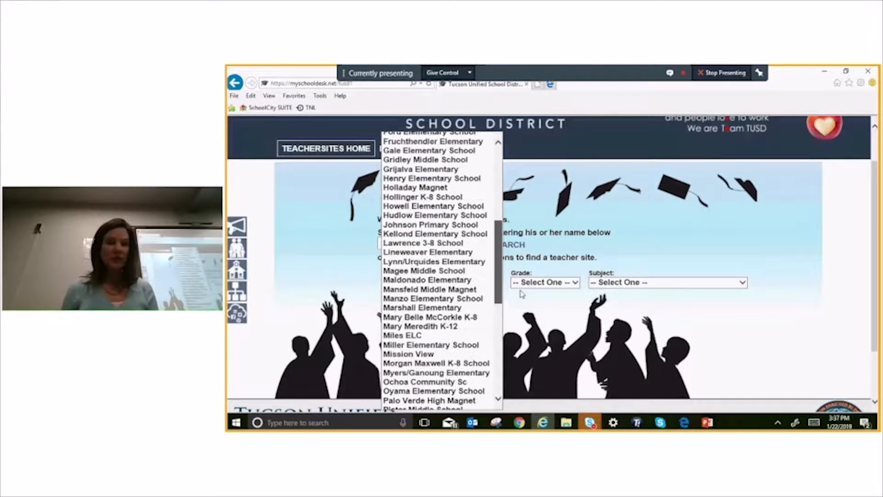
click(414, 243)
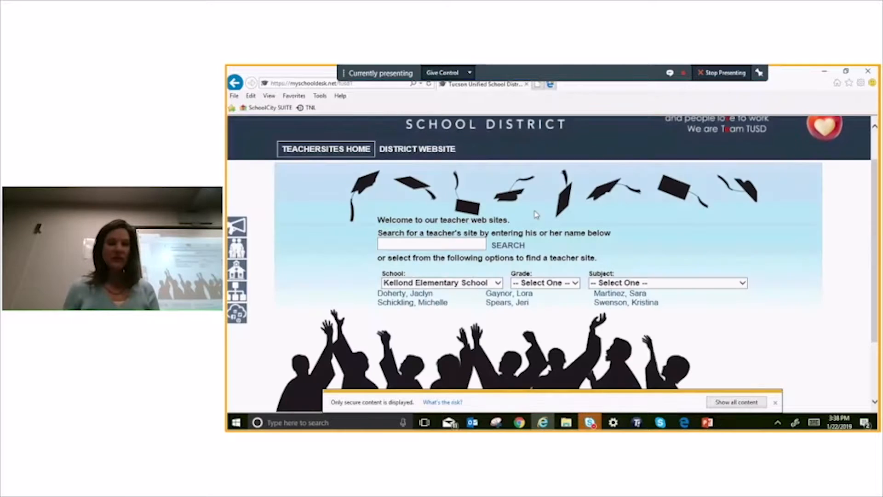
scroll(536, 214, down, 2)
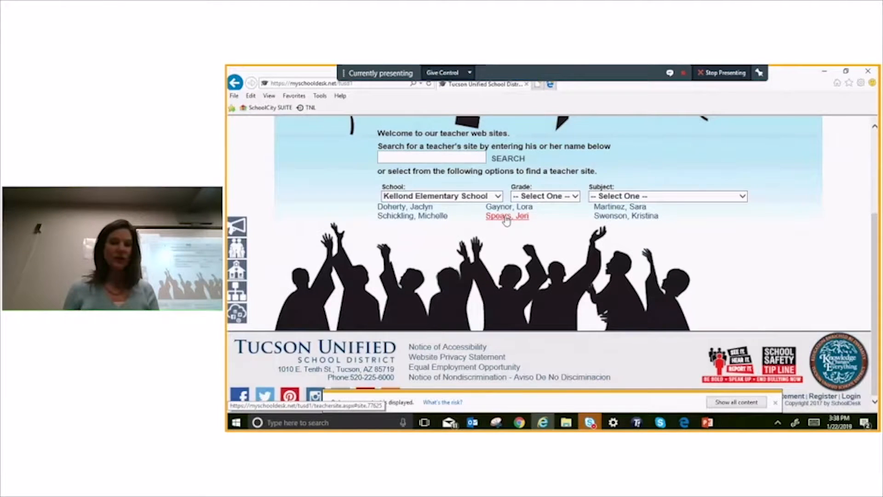
click(507, 217)
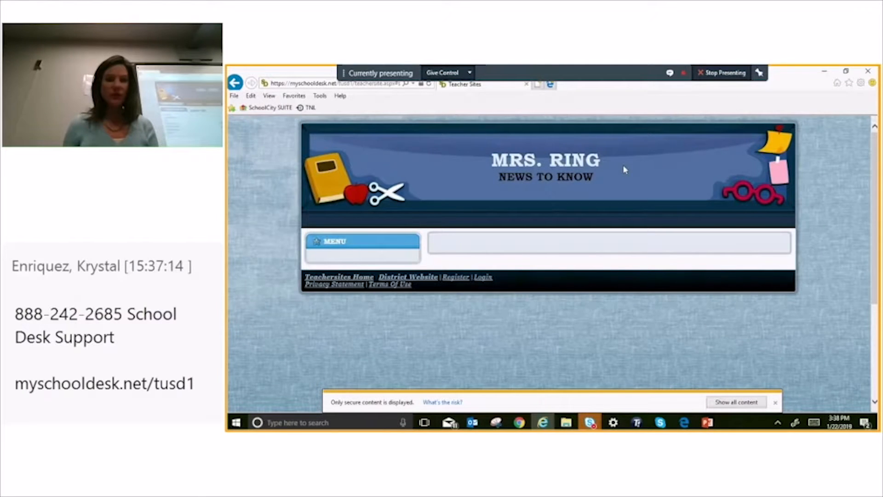
Search the web for "kellond elemetary" in a new tab and open the Staff page of the Kellond Elementary School website.
click(536, 87)
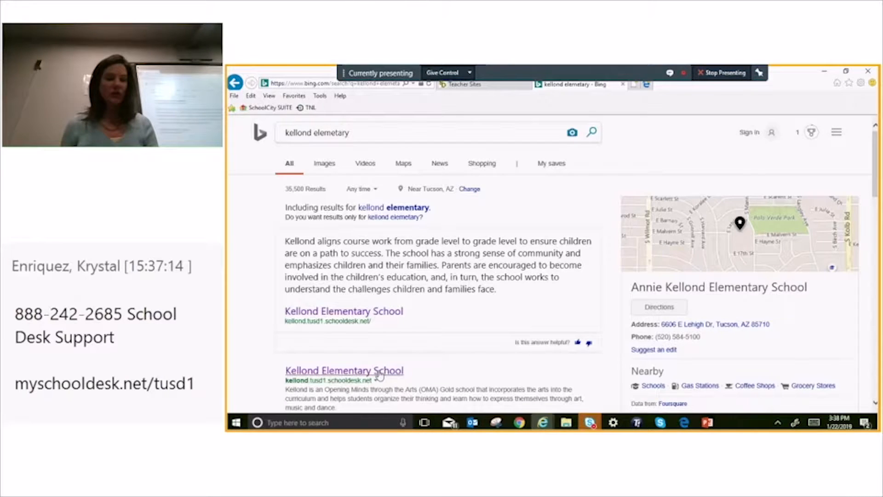
click(380, 374)
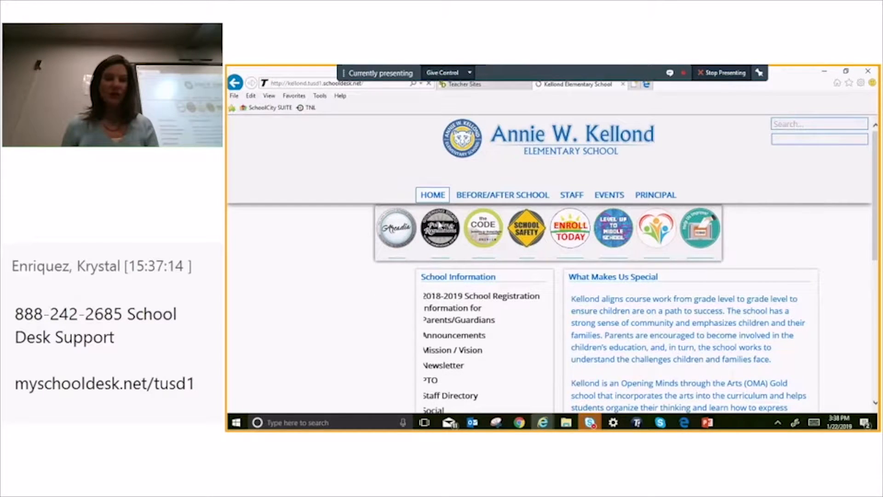
click(572, 195)
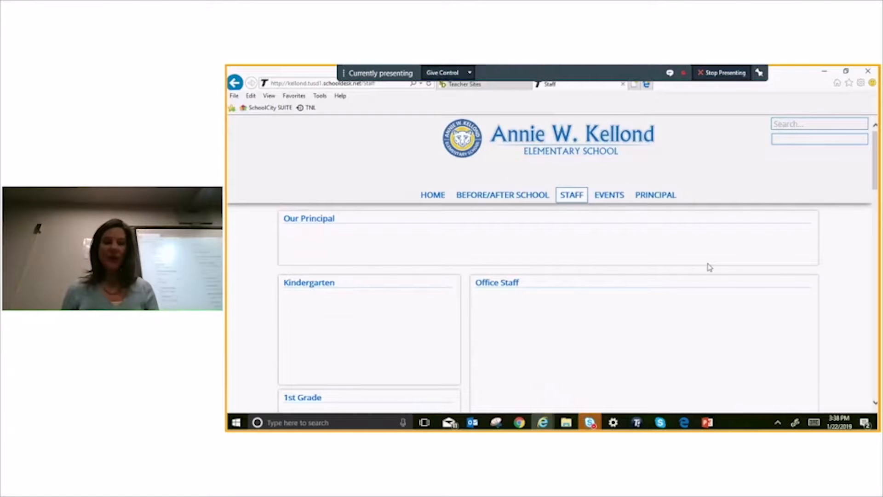
Look through the staff directory by grade and department, and open the website of the 4th grade G.A.T.E. teacher in Room 18.
scroll(707, 264, down, 10)
scroll(754, 228, down, 3)
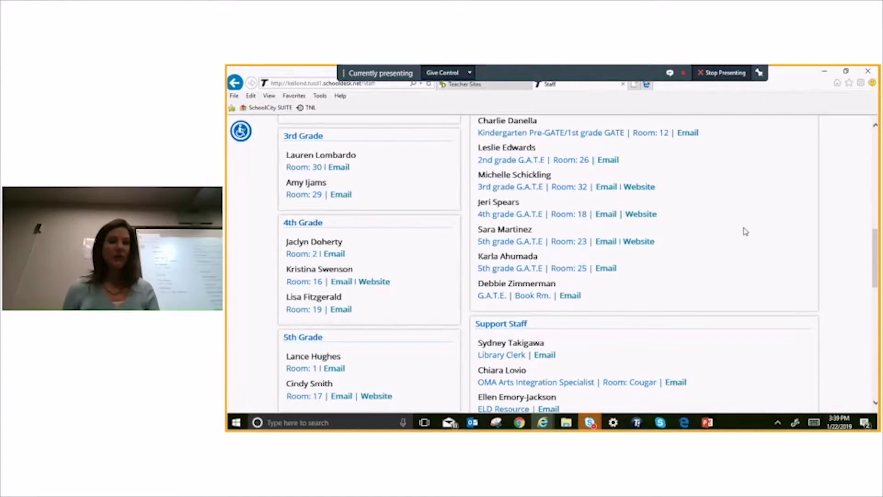
scroll(745, 231, down, 2)
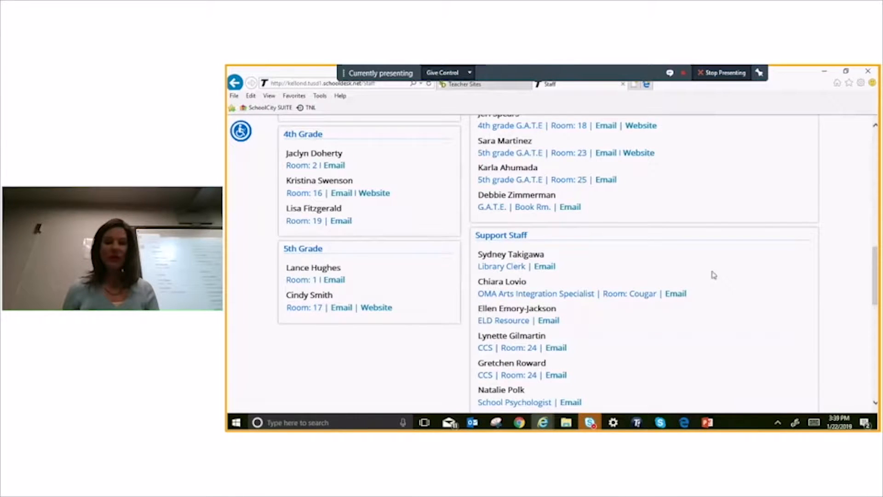
scroll(722, 252, up, 3)
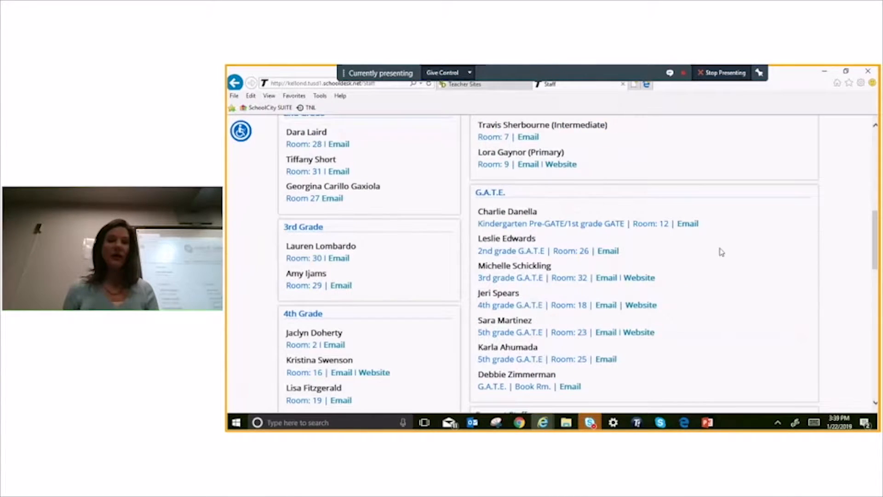
scroll(722, 252, up, 7)
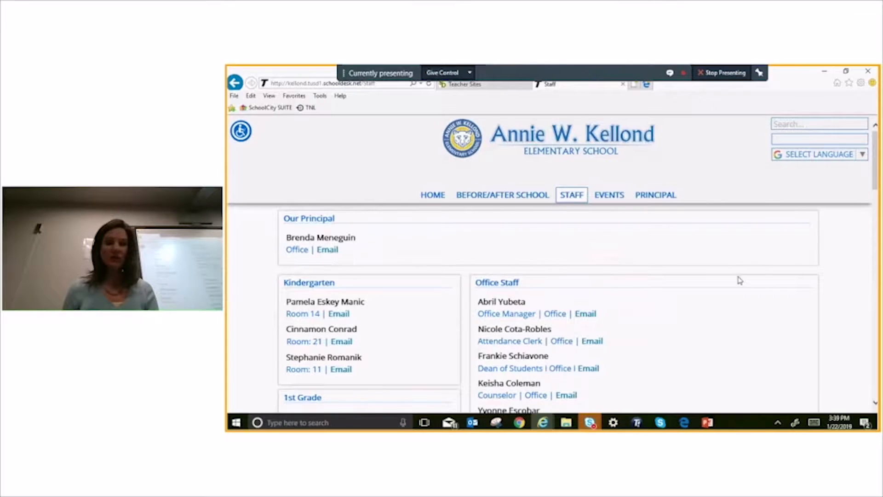
scroll(740, 280, down, 7)
scroll(739, 280, down, 1)
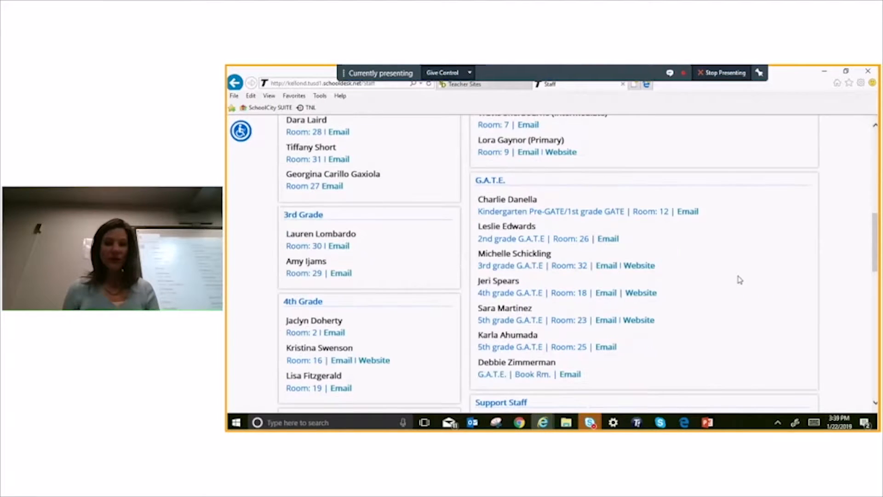
scroll(739, 280, down, 1)
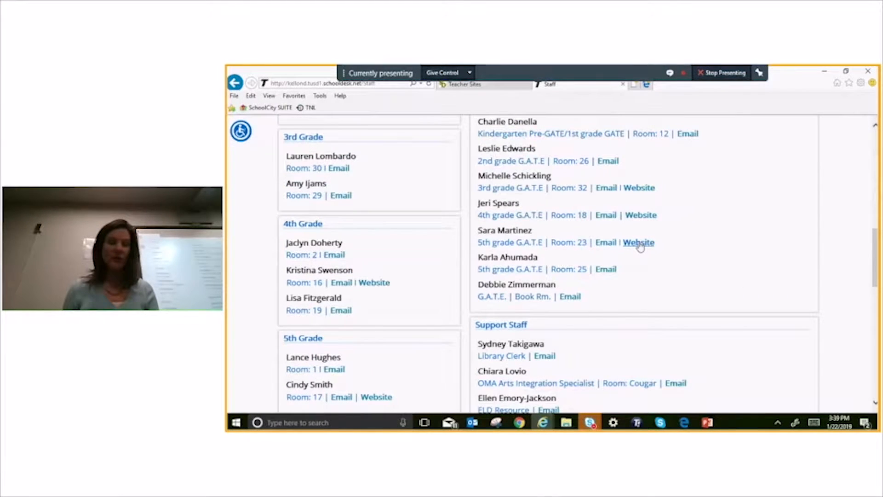
click(642, 216)
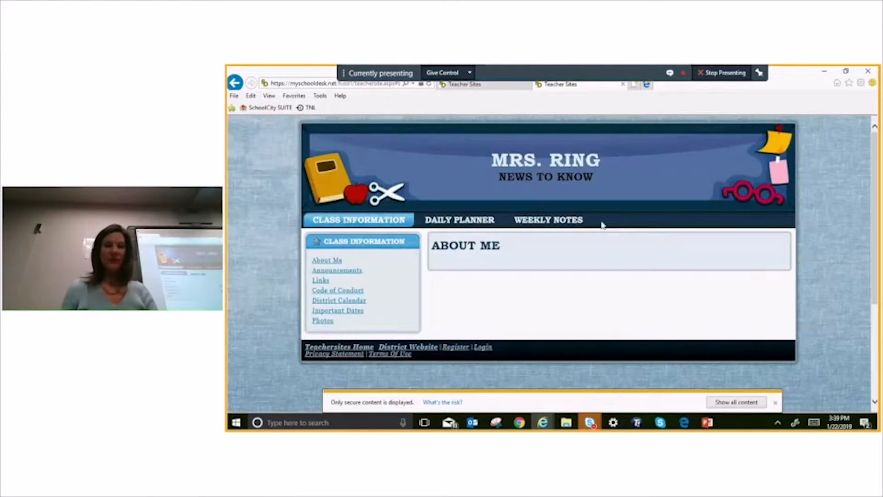
View the teacher site's Daily Planner page, and return to Class Information to look over the About Me page.
scroll(487, 274, down, 1)
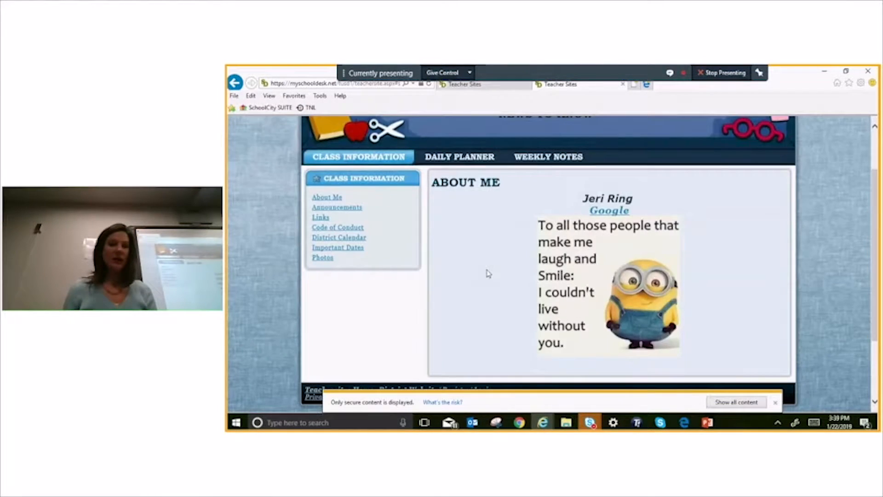
click(460, 159)
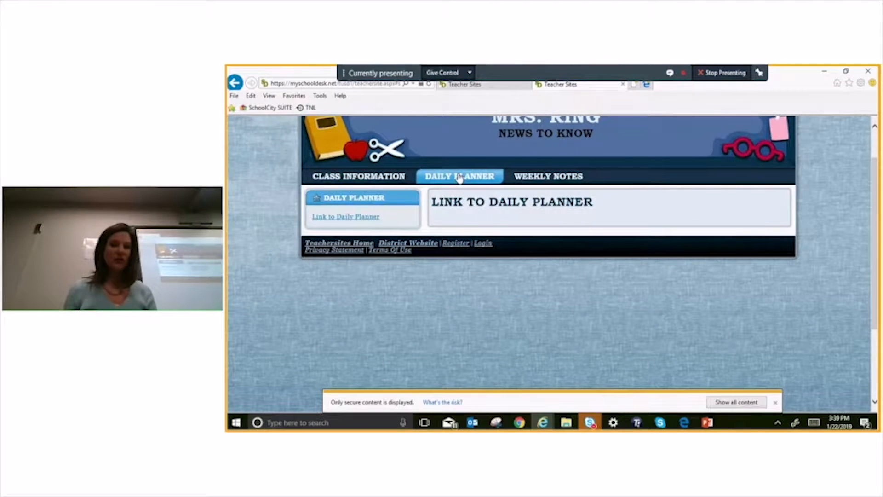
click(346, 178)
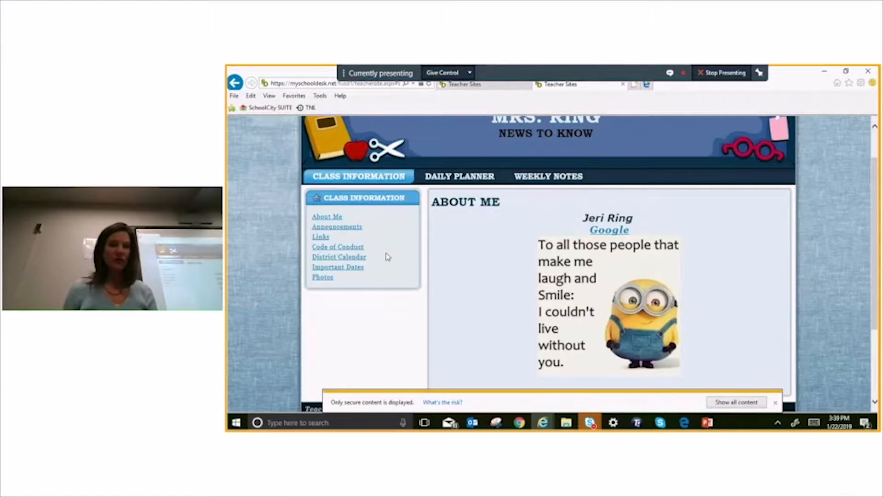
click(326, 217)
scroll(498, 239, down, 3)
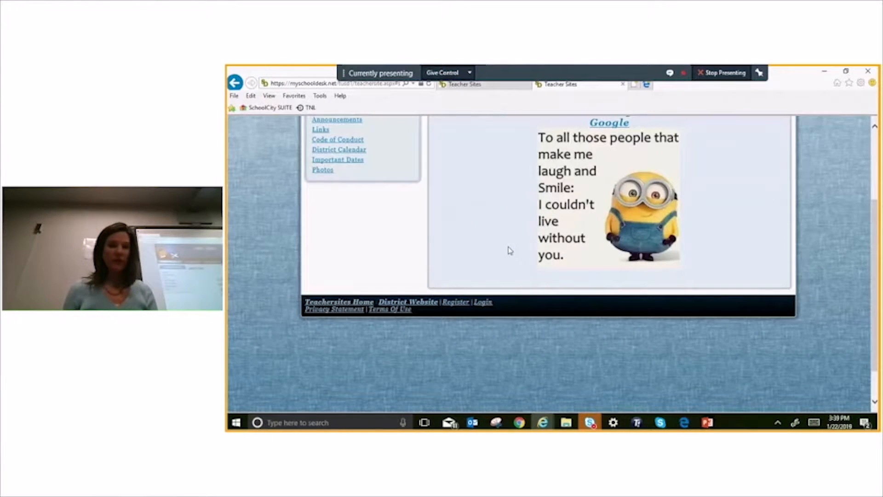
Open the class Photos page, magnify the tortoise picture and restore the normal page zoom.
scroll(350, 286, up, 3)
click(317, 300)
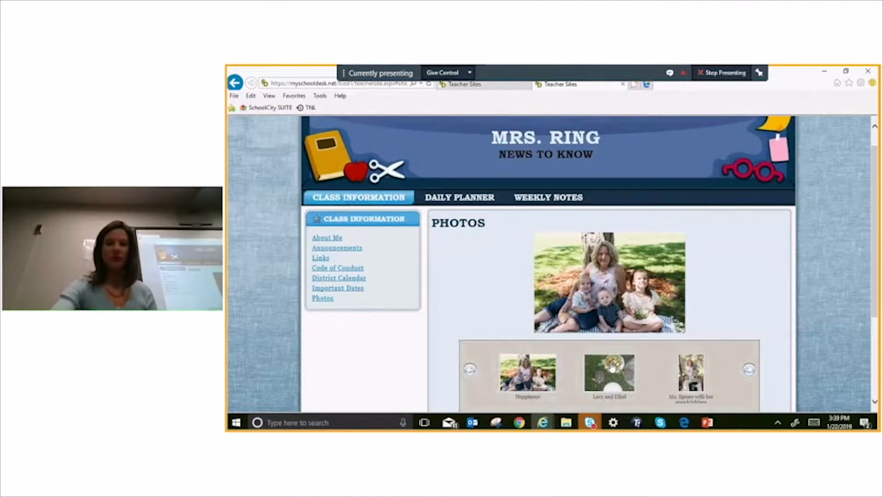
key(ctrl+plus)
key(ctrl+plus)
key(ctrl+plus)
key(ctrl+plus)
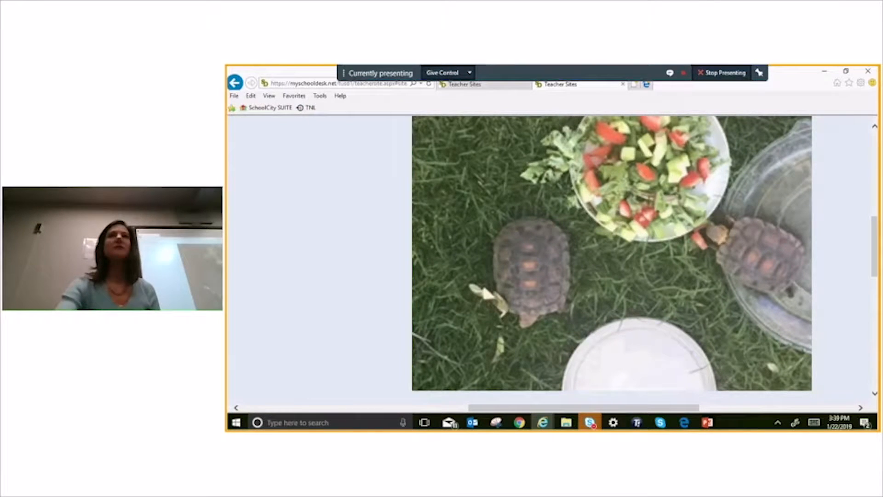
key(ctrl+0)
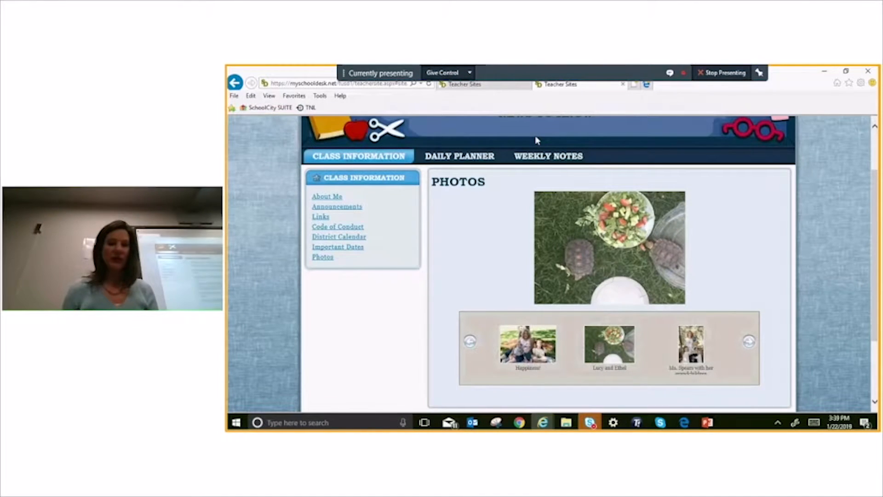
View the Announcements and District Calendar pages, follow the district calendar link, and close that browser tab.
click(343, 207)
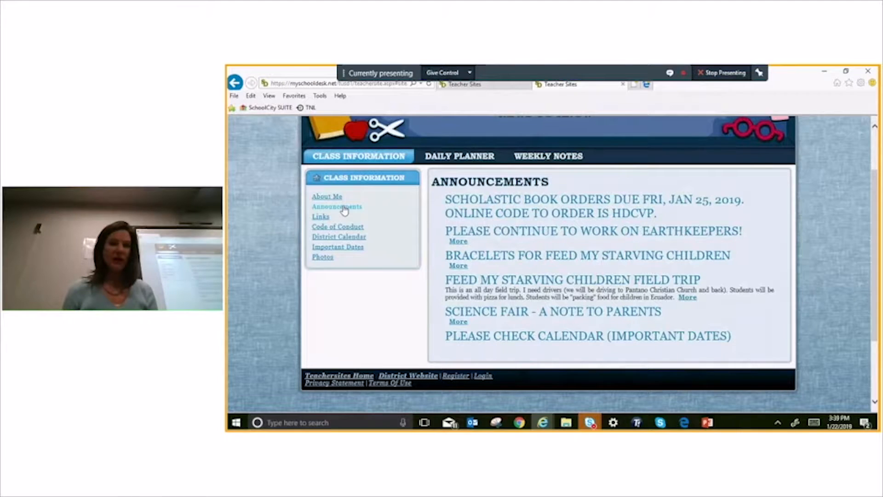
click(331, 239)
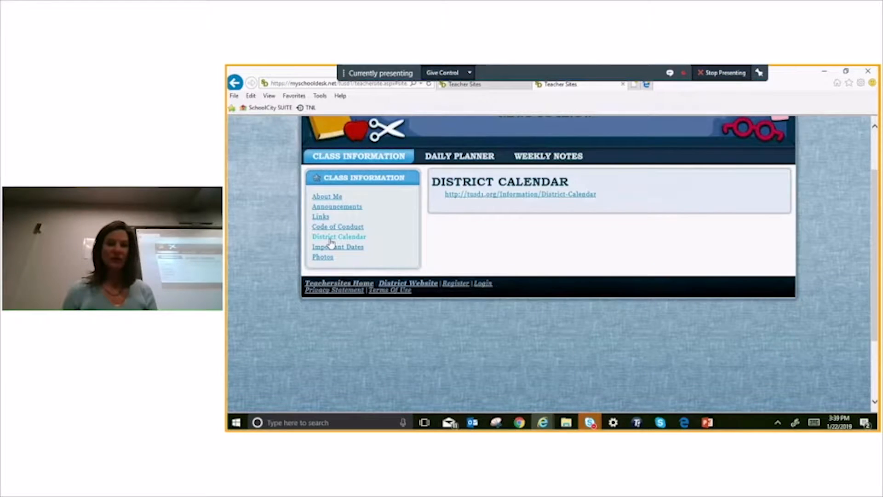
click(473, 195)
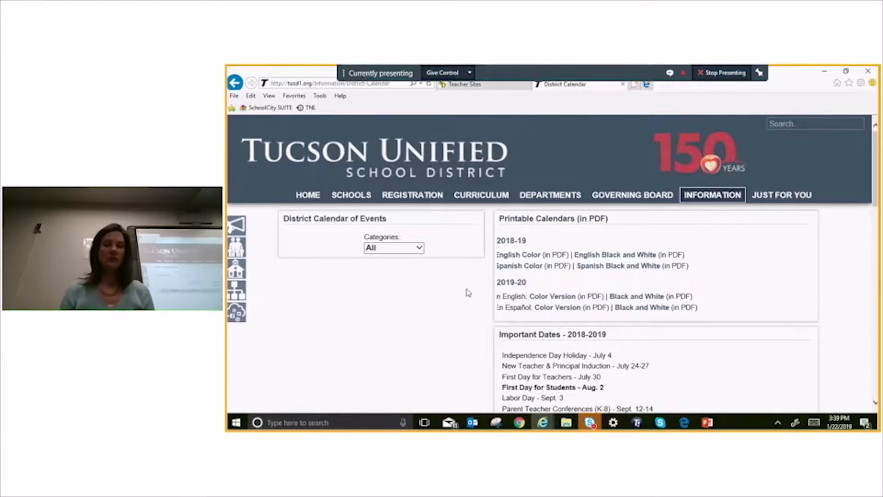
key(ctrl+w)
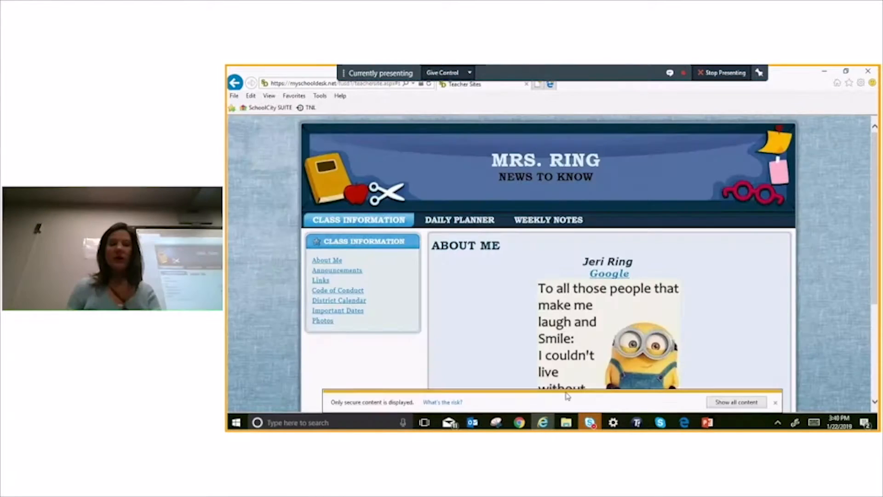
Switch to Chrome, open the Tucson Unified teacher sites registration form and magnify its required fields for review.
click(519, 423)
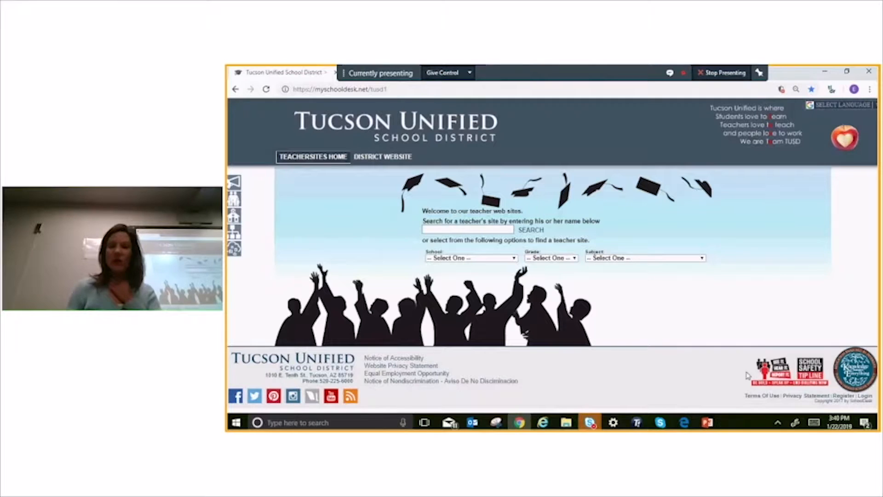
click(845, 396)
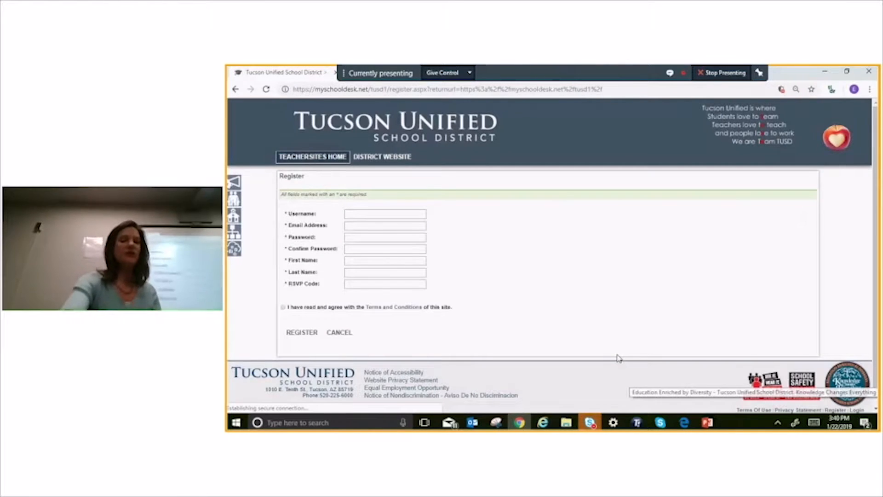
scroll(410, 228, up, 5)
scroll(277, 253, up, 1)
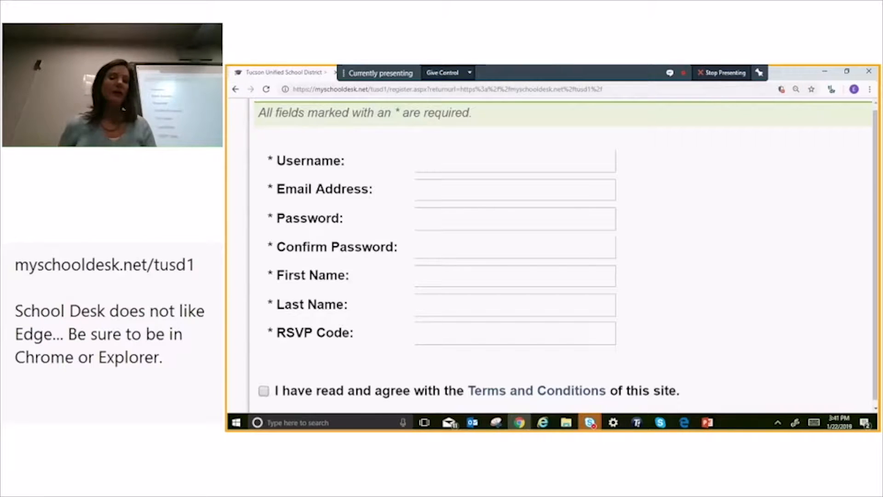
scroll(552, 256, up, 3)
scroll(552, 256, left, 1)
scroll(538, 341, down, 3)
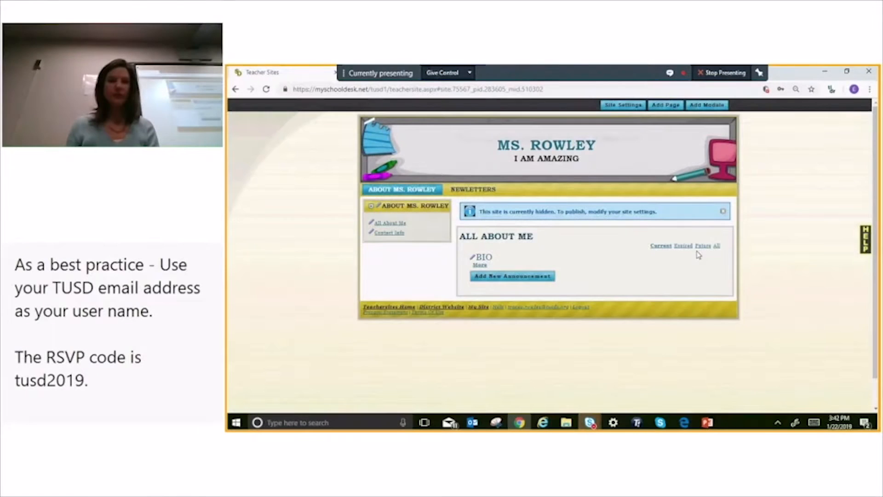
Open the SchoolDesk support page from the teacher site's Help options, return to the teacher site and collapse the Help options.
mouse_move(865, 242)
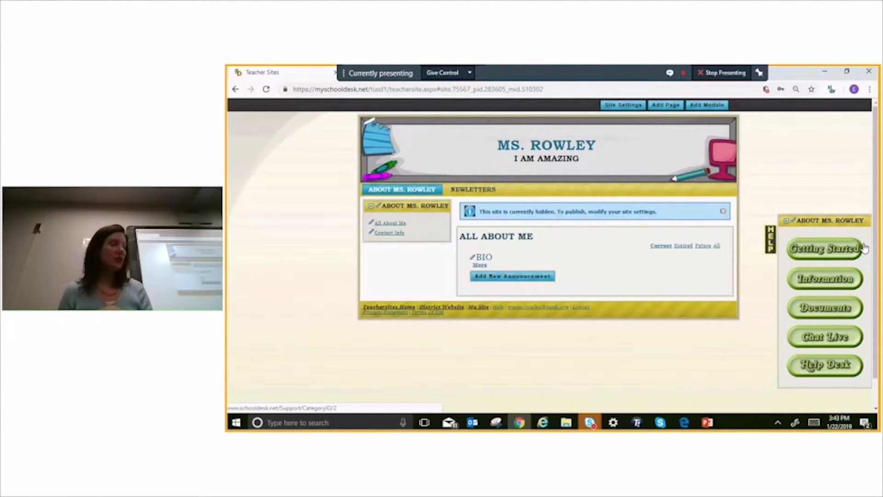
click(846, 309)
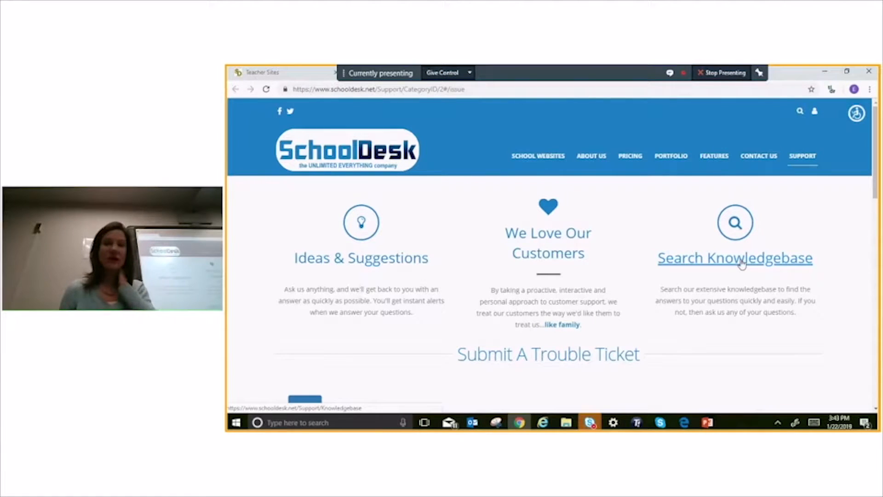
click(305, 73)
click(773, 242)
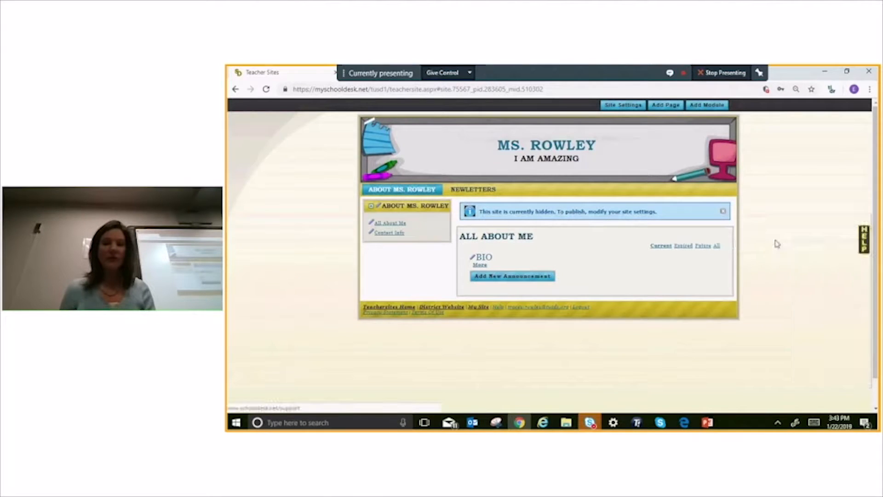
Expand the teacher site's Help options, collapse them and open the site settings.
click(864, 246)
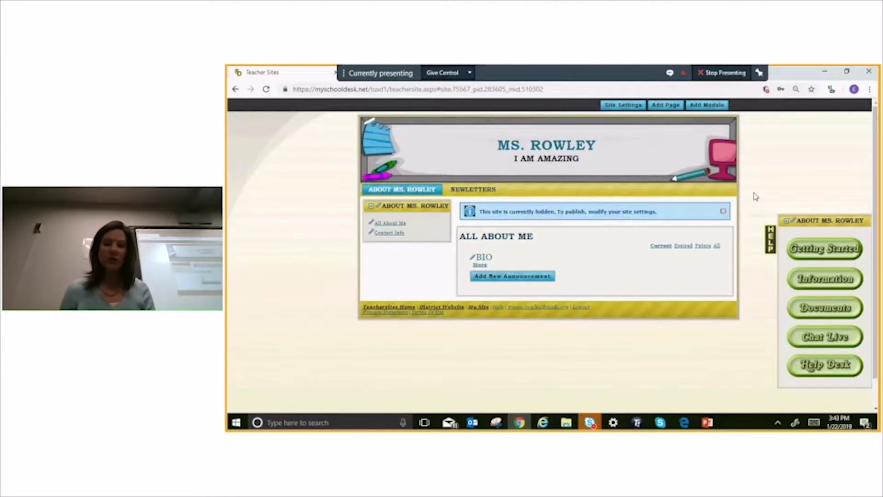
click(661, 425)
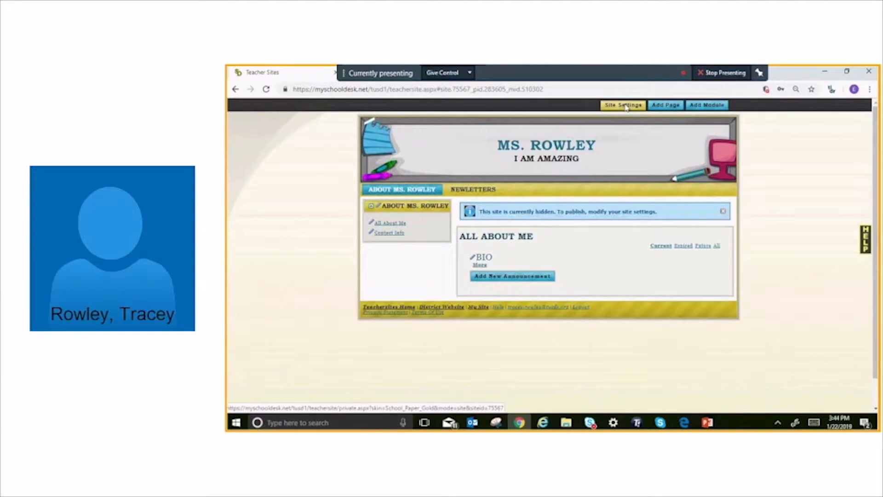
click(626, 107)
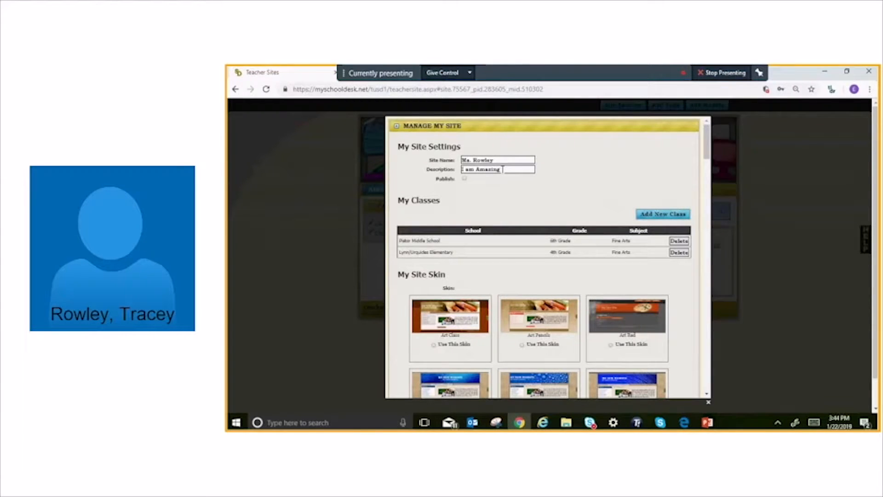
Magnify the Site Name, Description and Publish fields under My Site Settings for review and restore the page zoom.
scroll(498, 154, up, 3)
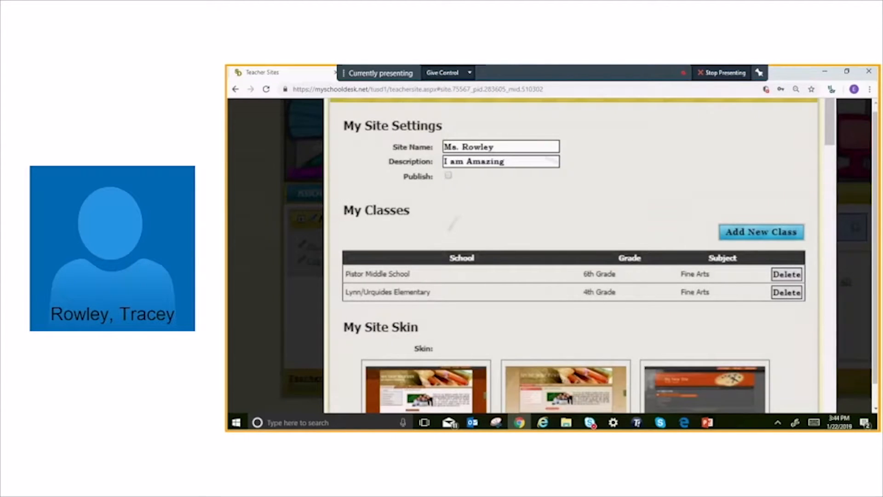
scroll(452, 224, up, 1)
scroll(549, 256, up, 1)
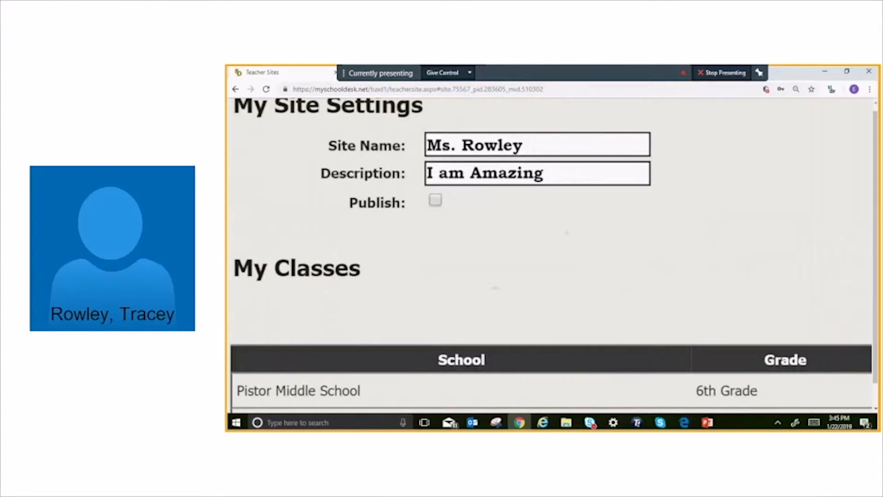
scroll(550, 257, down, 1)
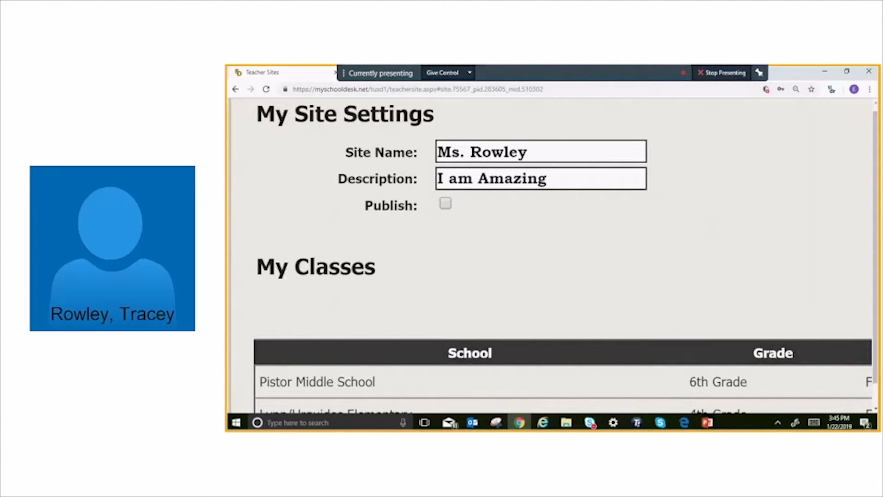
key(ctrl+0)
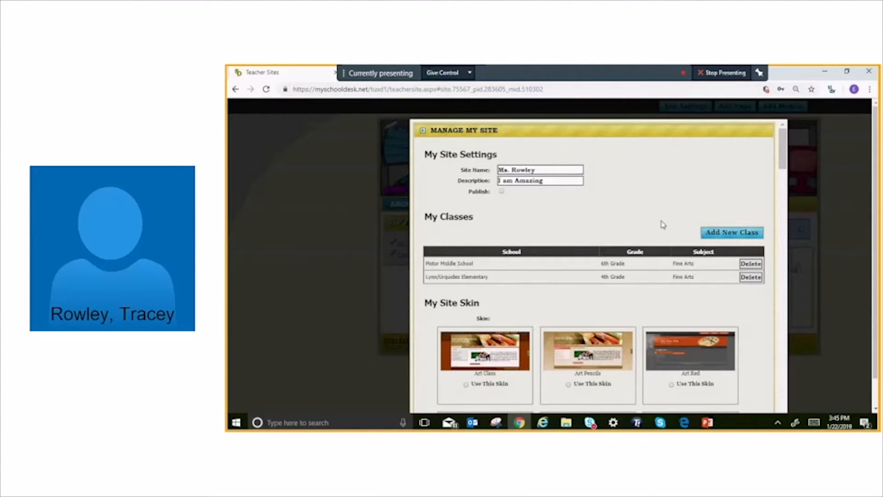
Open the form for adding a new class and look through its School choices without selecting one.
click(732, 233)
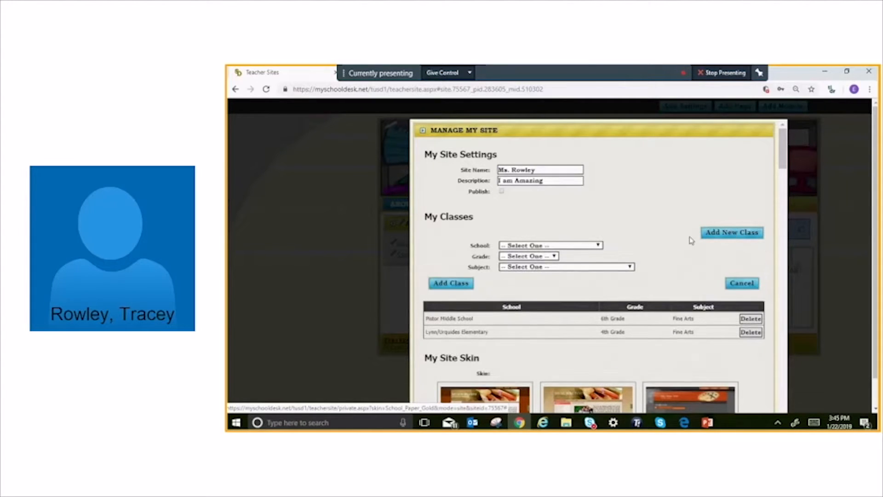
click(599, 246)
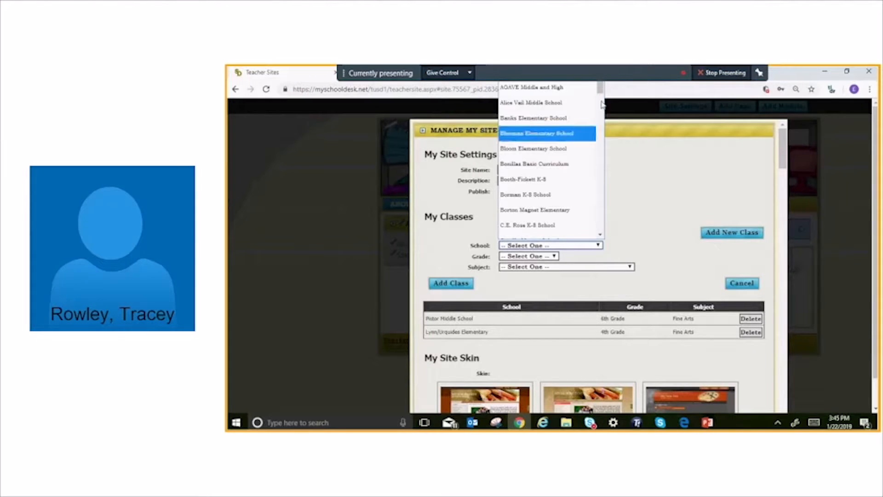
scroll(602, 102, down, 2)
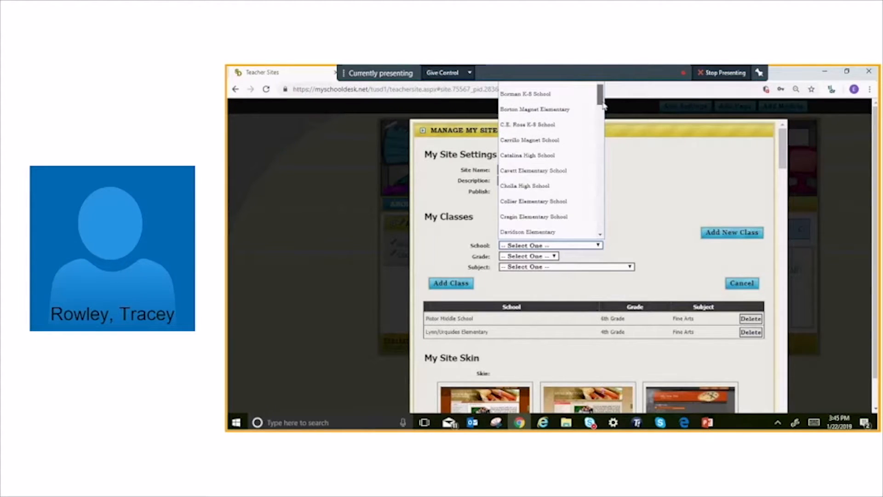
drag(604, 105, 602, 135)
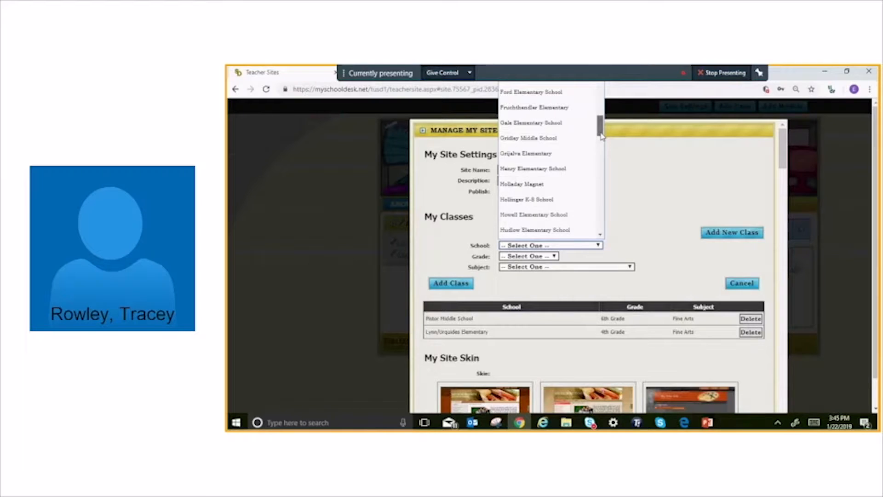
drag(601, 135, 602, 139)
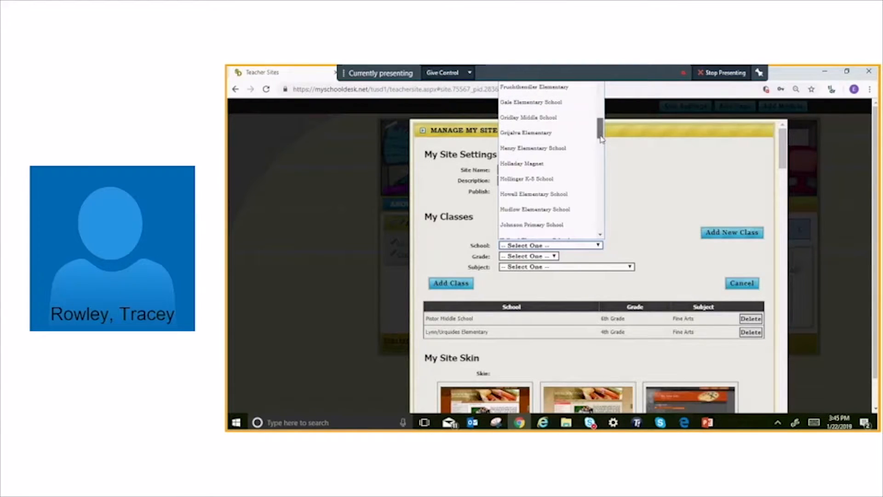
scroll(611, 217, down, 1)
click(611, 225)
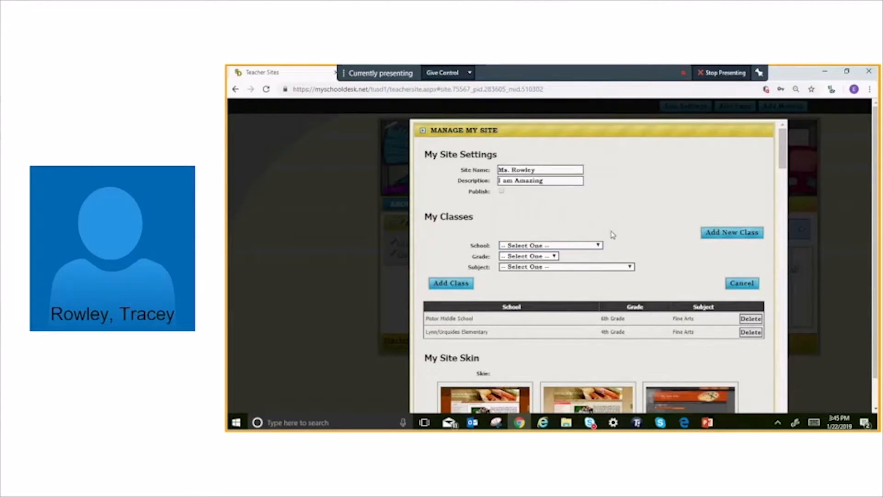
Check the Grade and Subject choices in the new class form and magnify the My Classes section.
click(554, 257)
click(650, 269)
click(627, 269)
click(676, 198)
key(ctrl+plus)
key(ctrl+plus)
key(ctrl+plus)
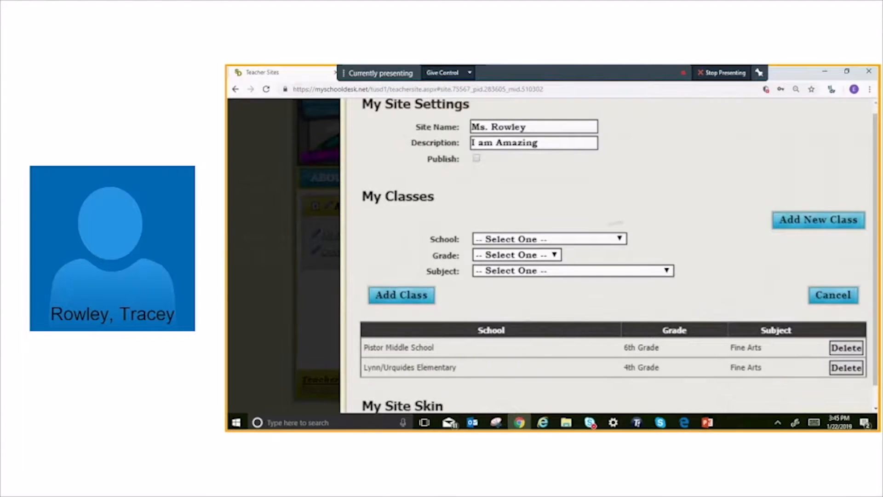
key(ctrl+plus)
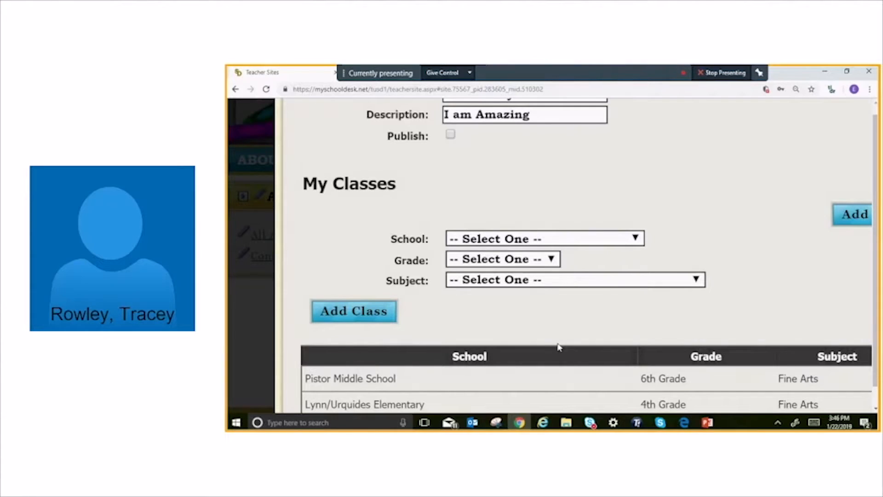
Switch to Internet Explorer, return to the district's teacher site search and list the teachers at Dodge Traditional Magnet.
click(543, 422)
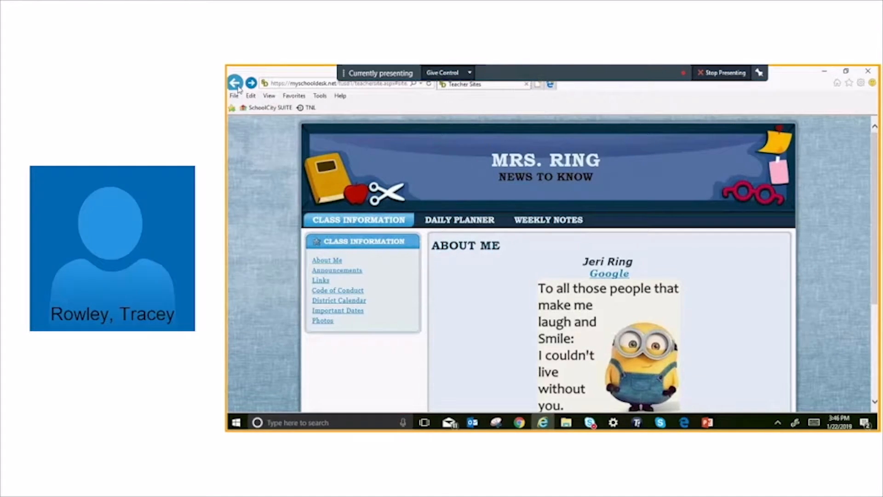
click(236, 83)
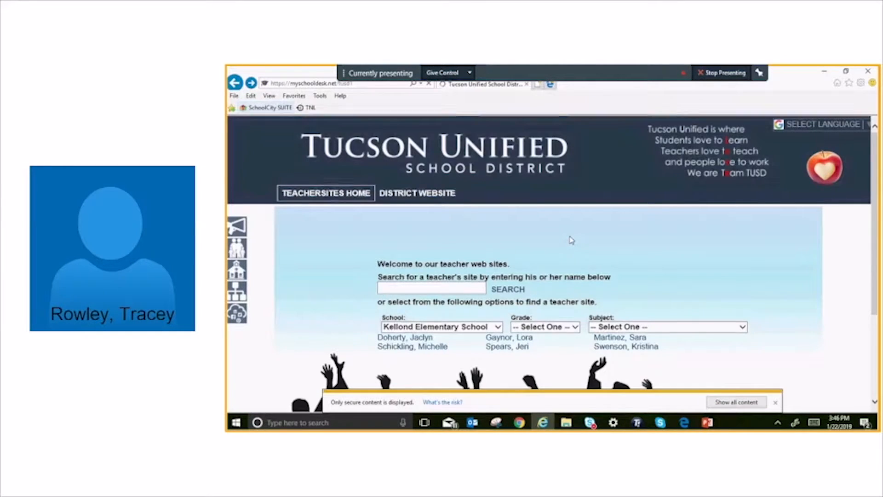
scroll(572, 239, down, 3)
scroll(547, 247, up, 1)
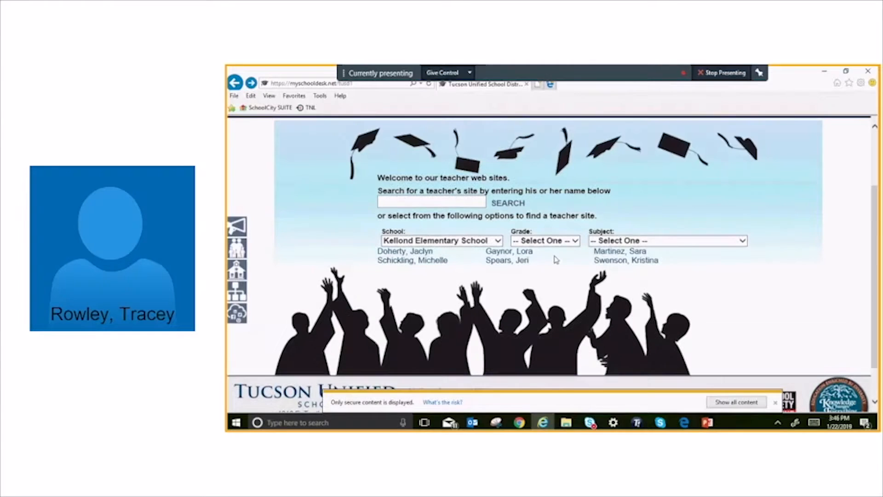
click(501, 239)
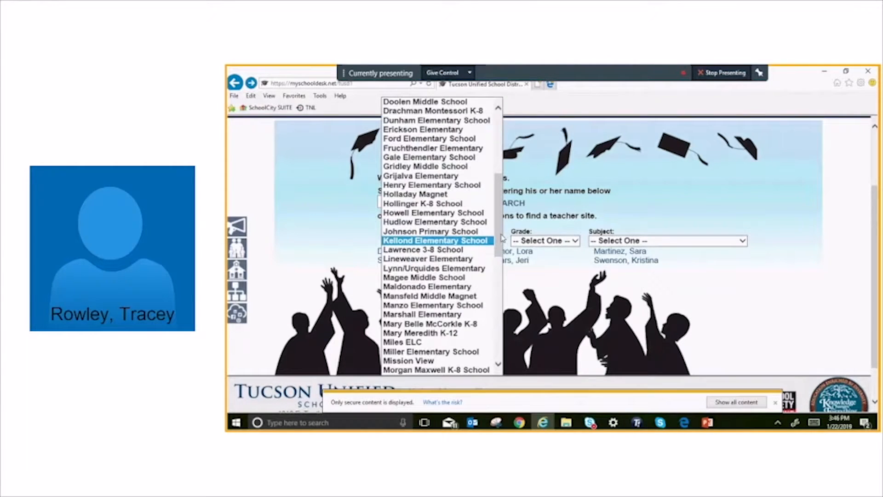
drag(503, 238, 491, 275)
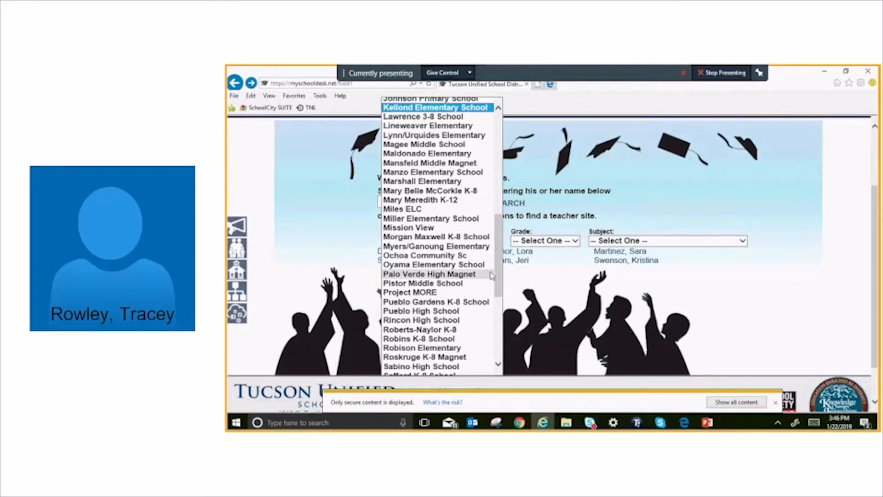
scroll(442, 226, up, 10)
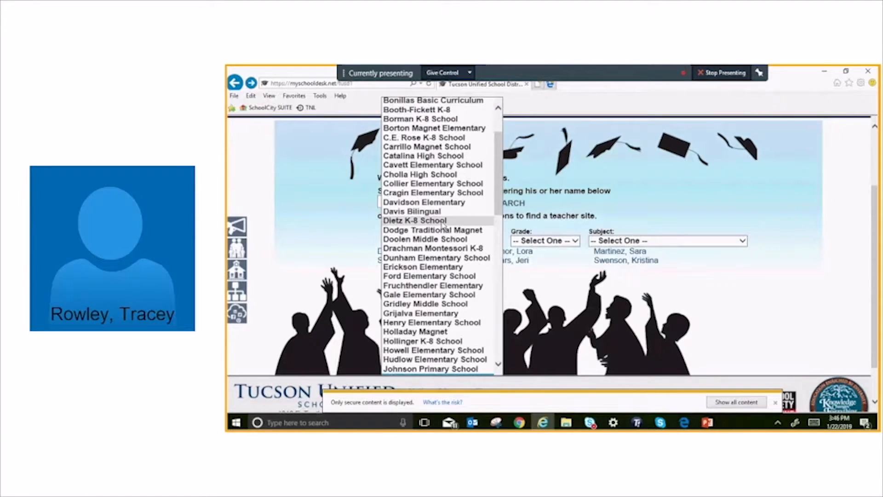
click(443, 224)
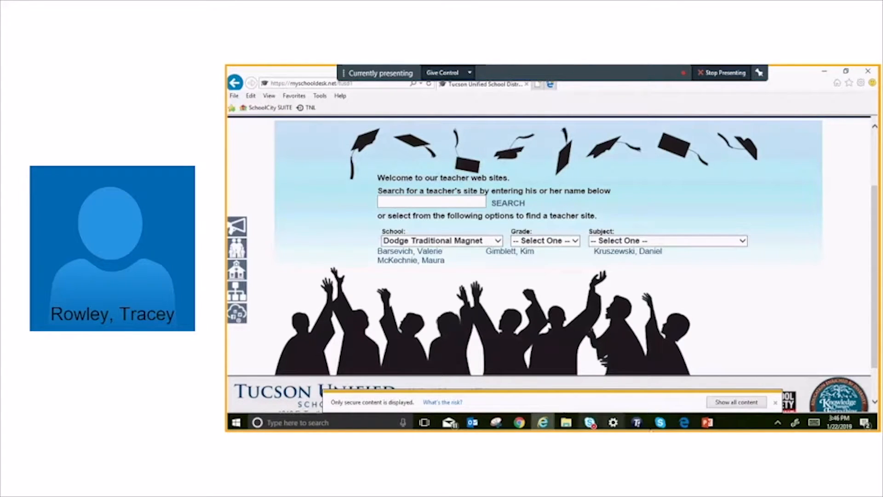
Switch to Chrome and look through the My Site Skin designs at larger size, from Art Class through Default2.
click(524, 424)
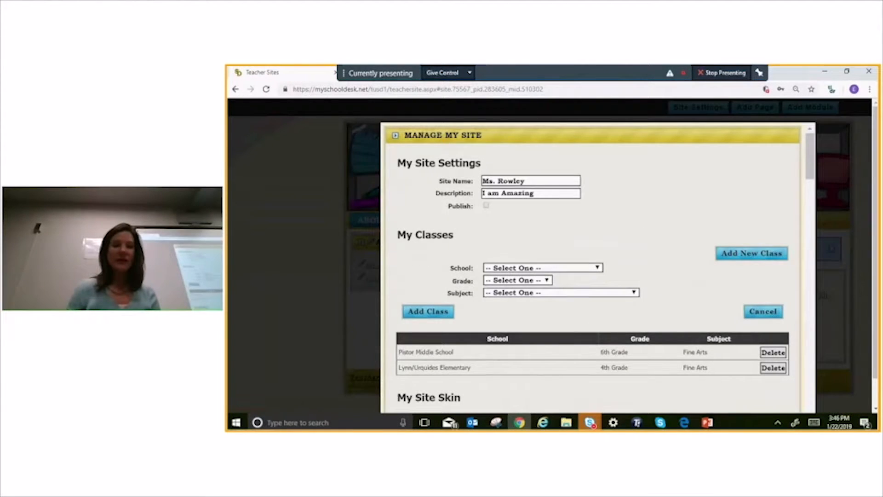
scroll(507, 328, down, 5)
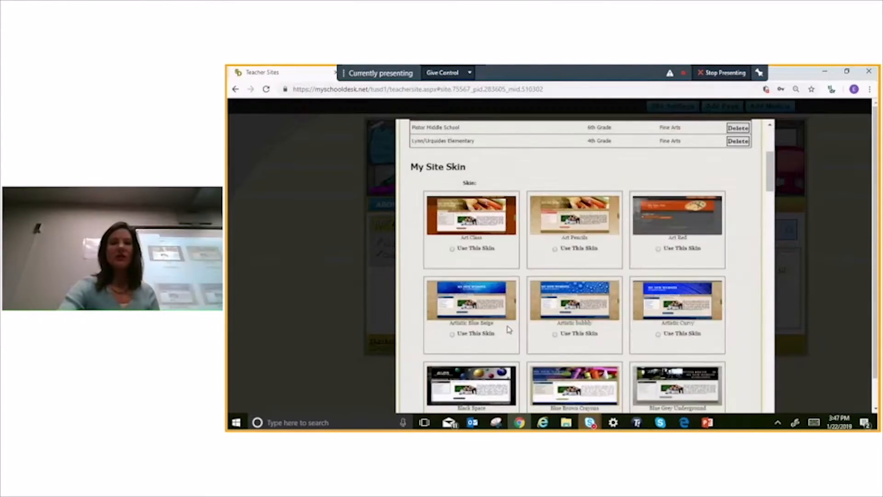
scroll(509, 330, up, 4)
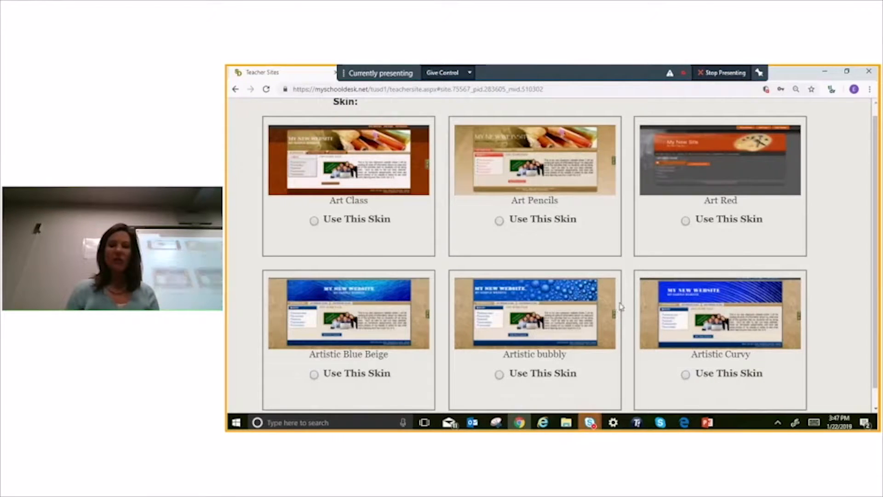
scroll(619, 305, down, 1)
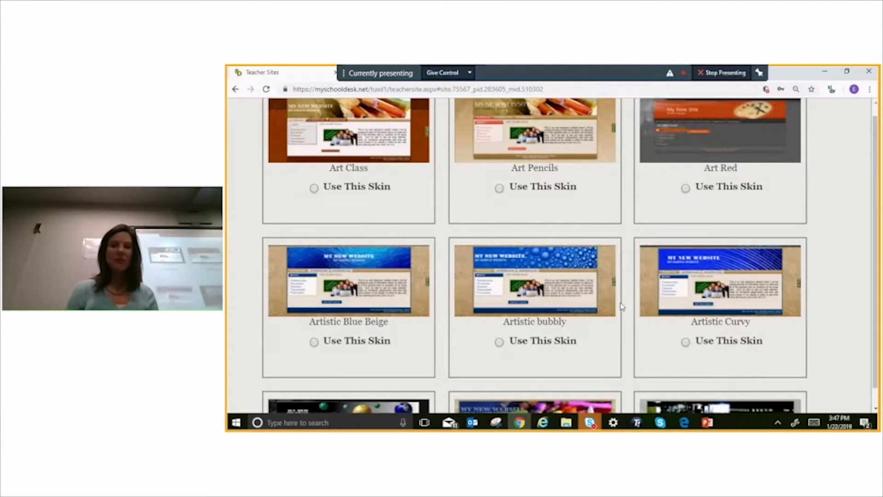
scroll(621, 306, down, 5)
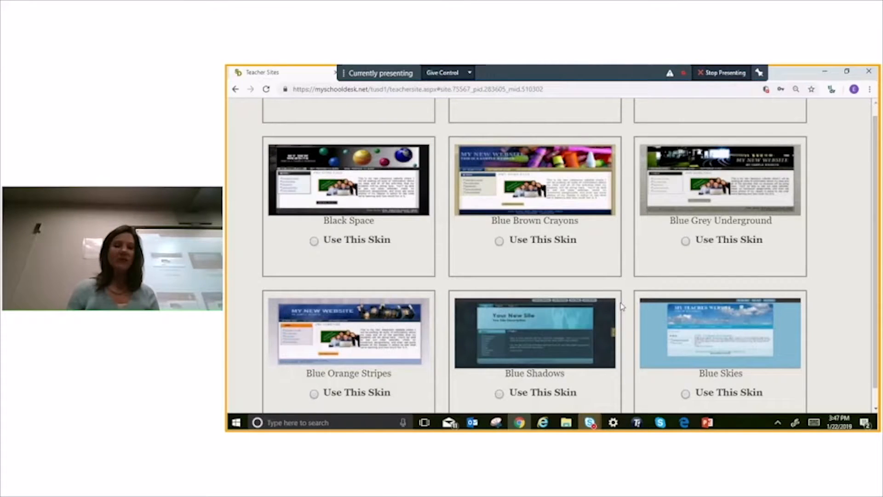
scroll(622, 306, down, 3)
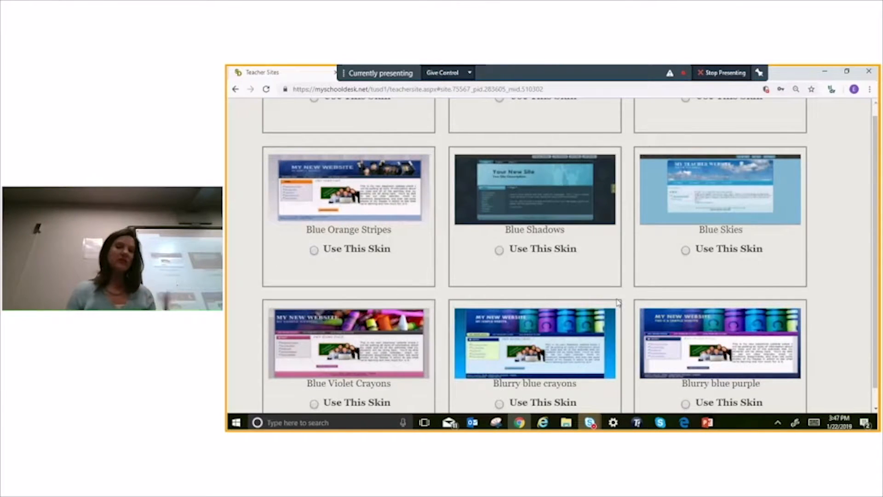
scroll(618, 304, down, 1)
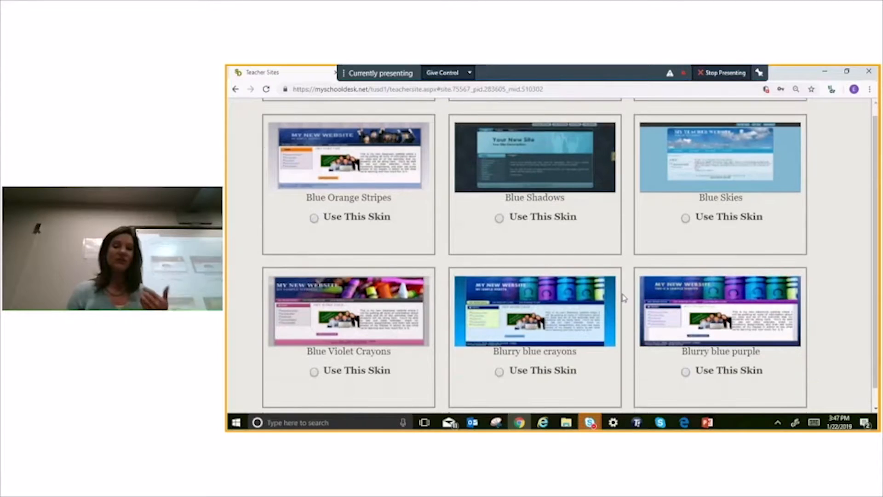
scroll(623, 298, down, 3)
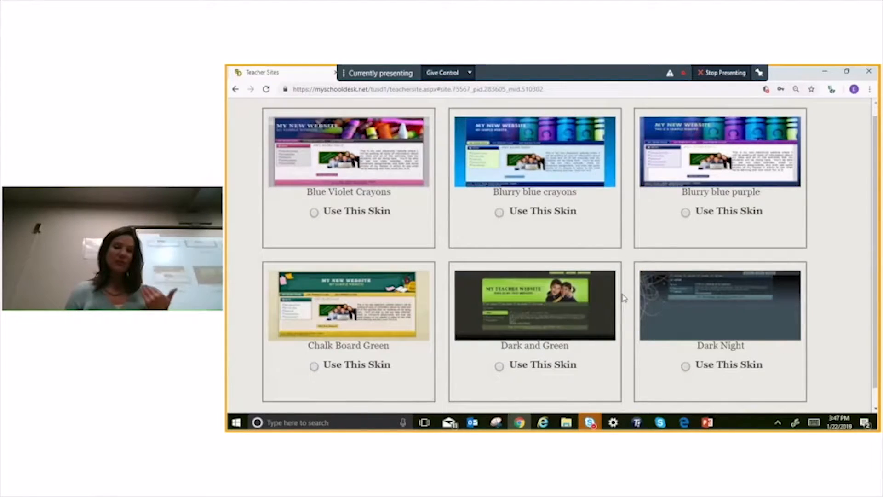
scroll(623, 299, down, 2)
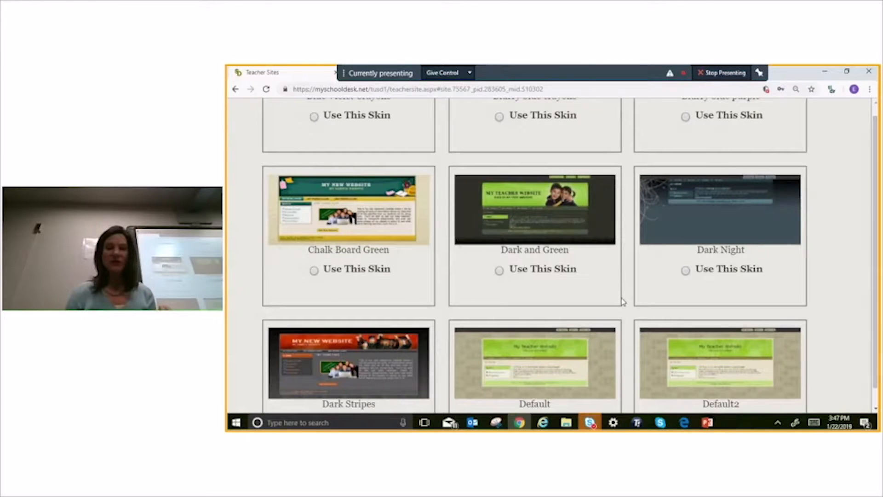
scroll(622, 301, down, 1)
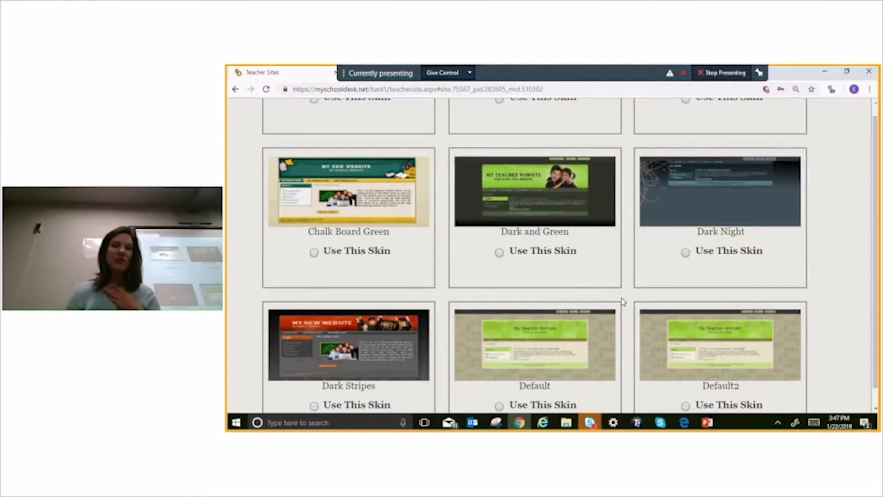
scroll(622, 301, down, 1)
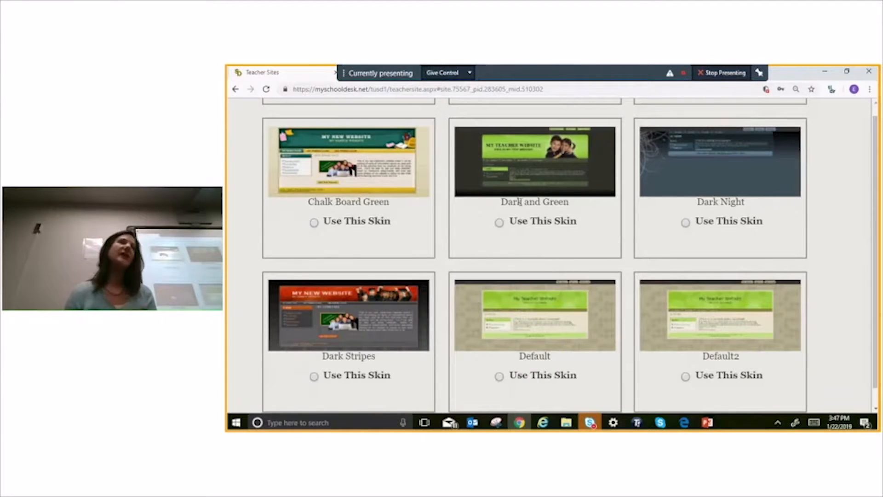
scroll(539, 212, down, 1)
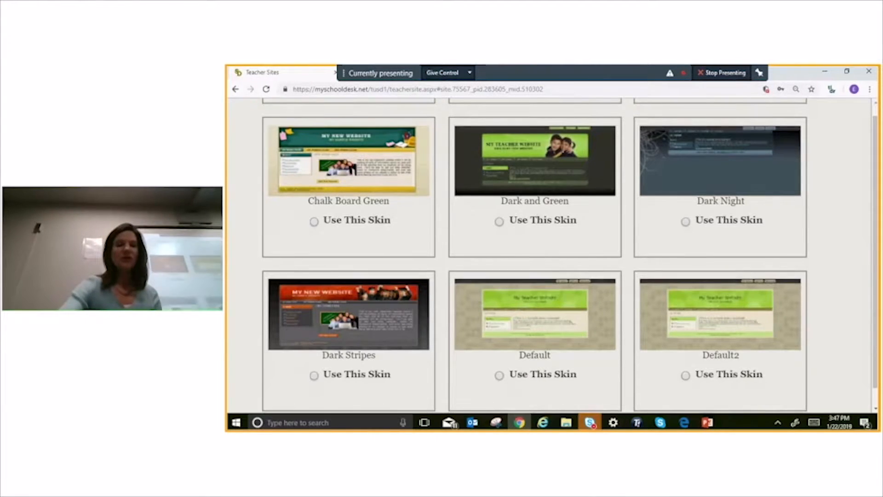
Browse the elementary, seasonal, football and high school skins through Pine Trees, and magnify High School Teal and Leather Sports.
scroll(552, 255, down, 5)
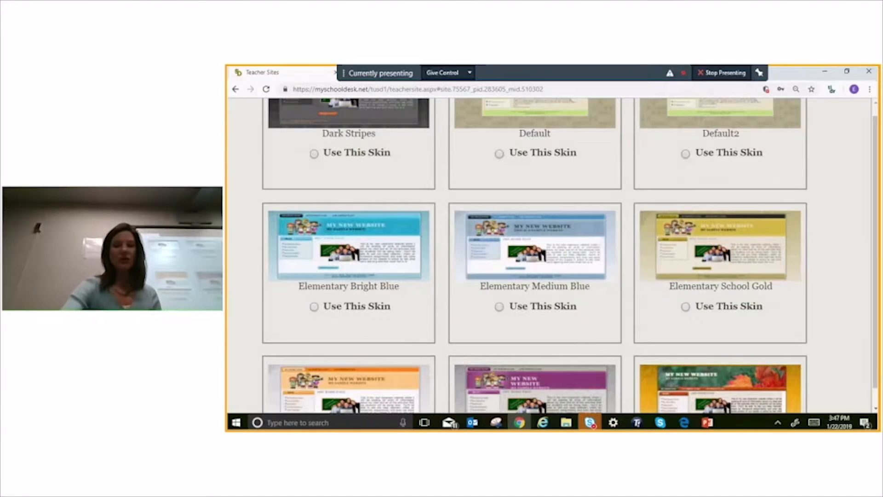
scroll(552, 255, down, 3)
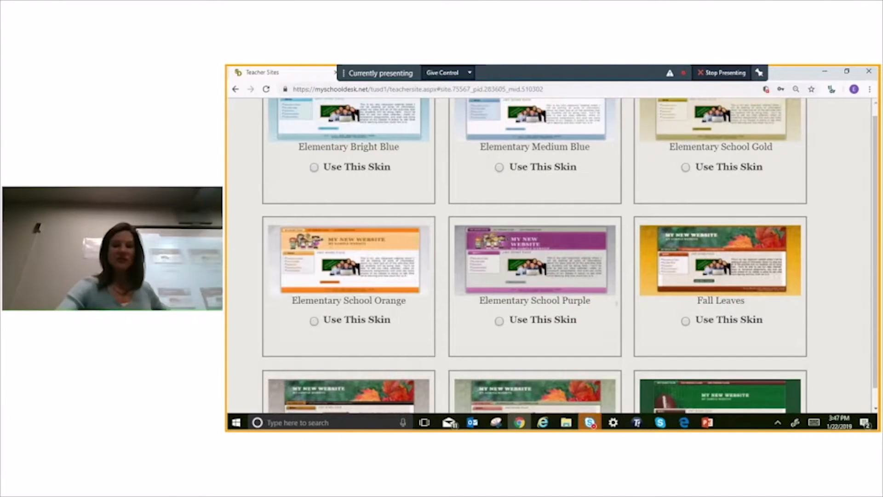
scroll(552, 255, down, 5)
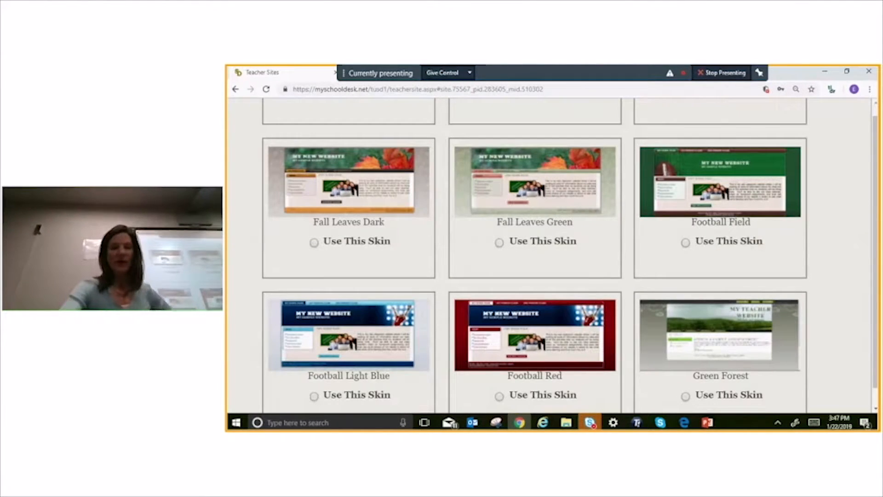
scroll(552, 255, down, 1)
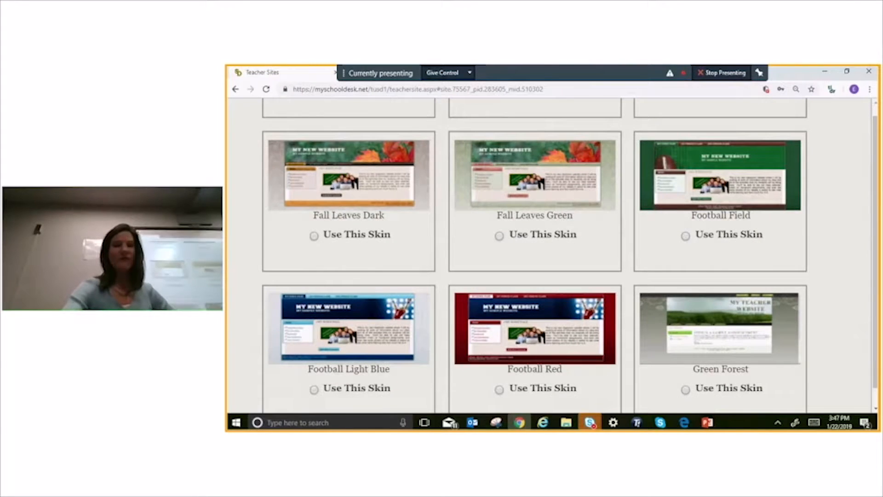
scroll(552, 255, down, 5)
scroll(552, 255, down, 3)
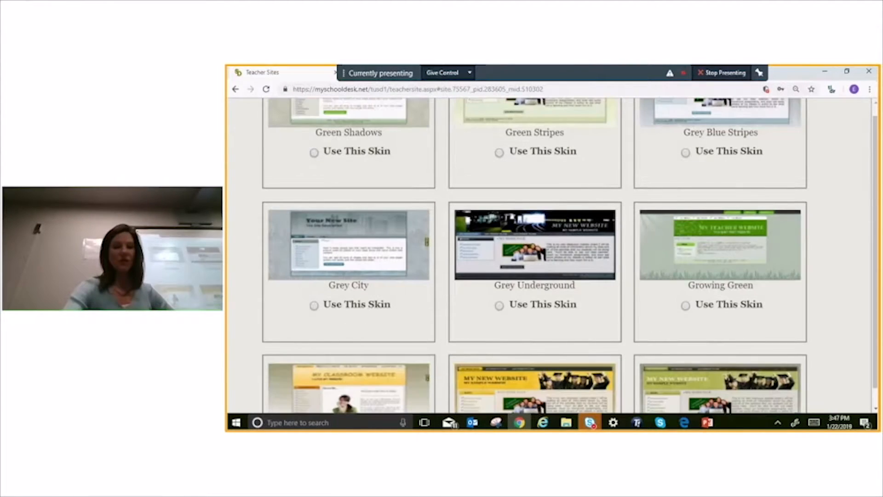
scroll(552, 256, down, 4)
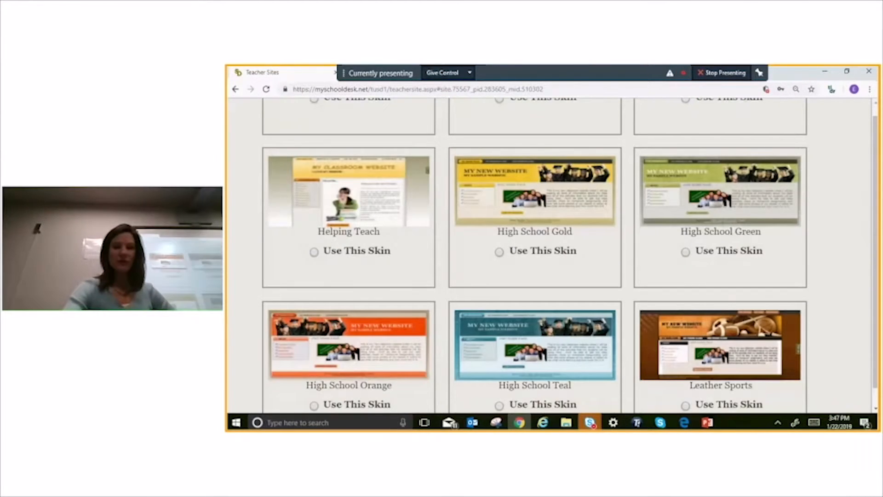
scroll(552, 255, down, 5)
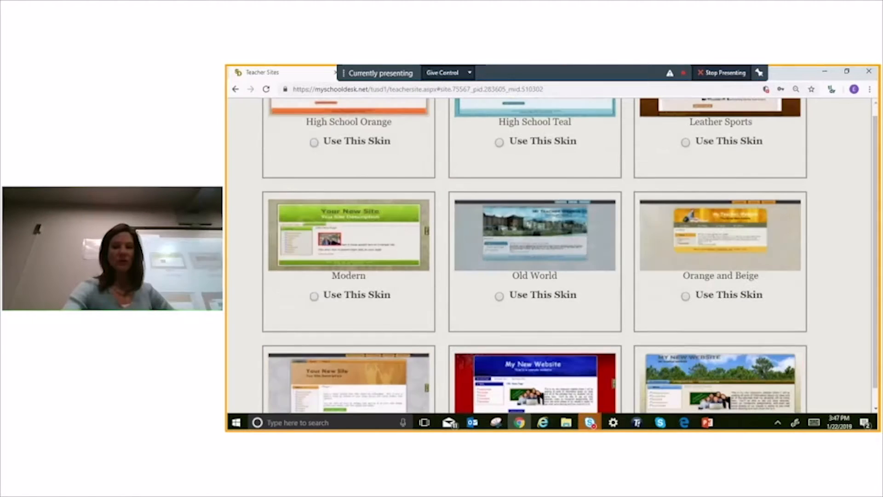
scroll(552, 256, down, 3)
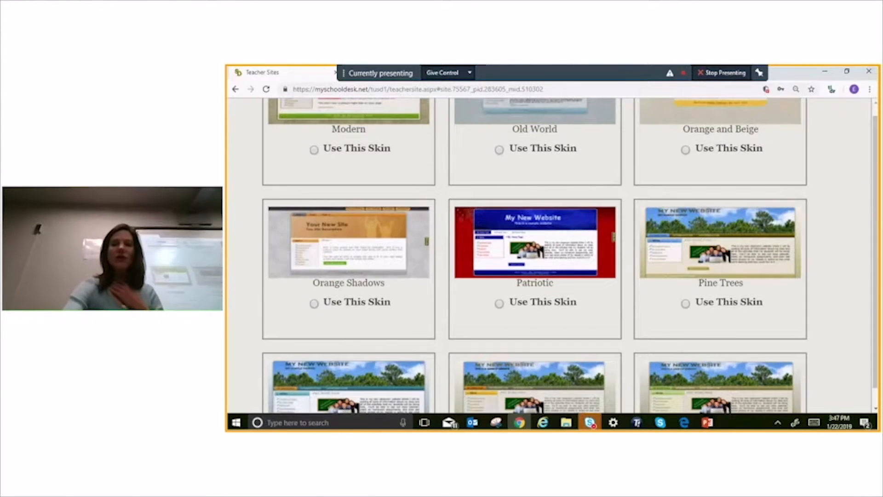
scroll(552, 256, up, 5)
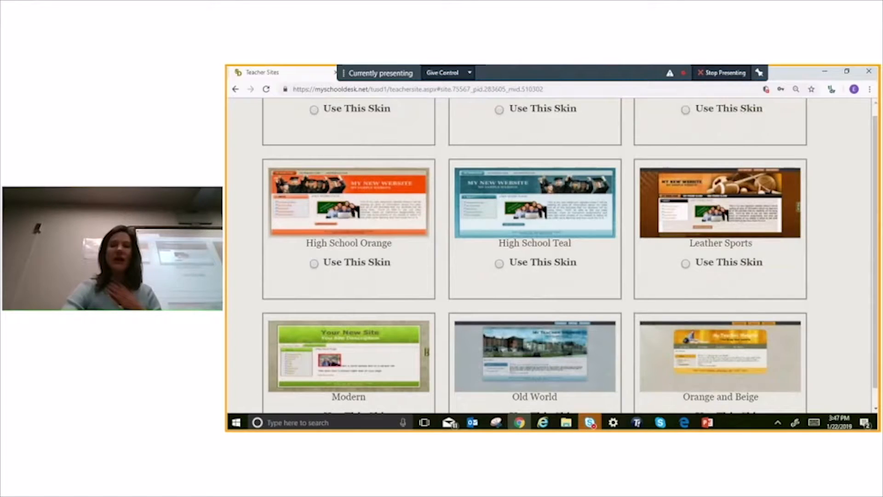
scroll(716, 288, up, 4)
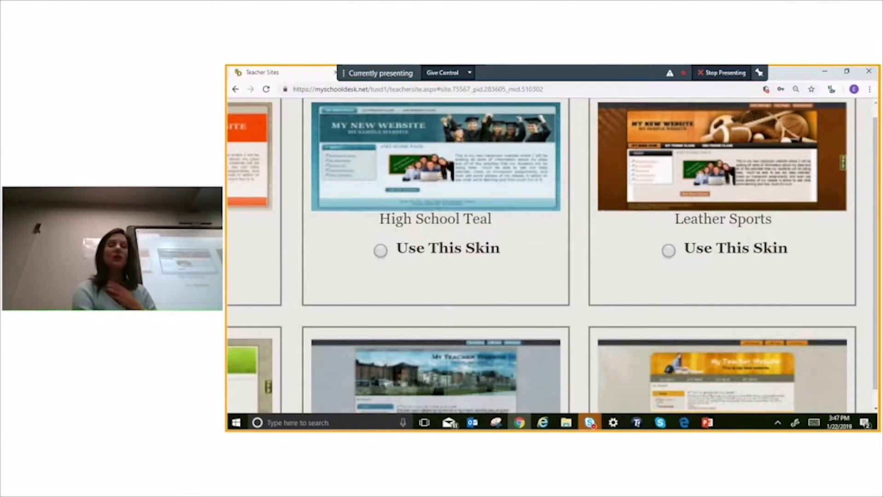
scroll(542, 258, up, 1)
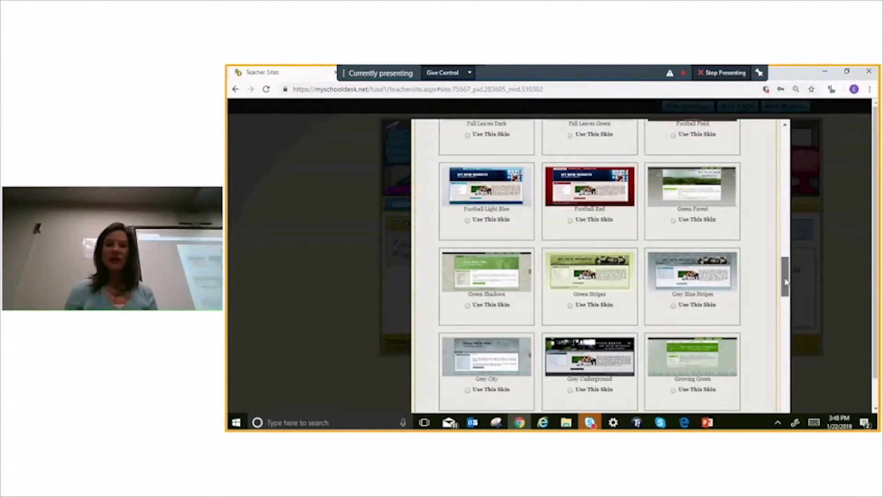
Go to the end of the skin list in Manage My Site and save the site settings.
drag(786, 282, 793, 408)
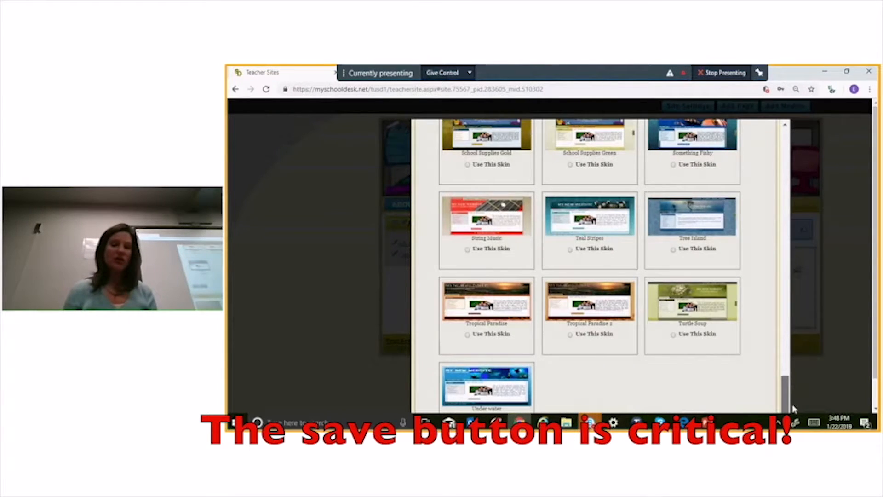
scroll(489, 316, down, 4)
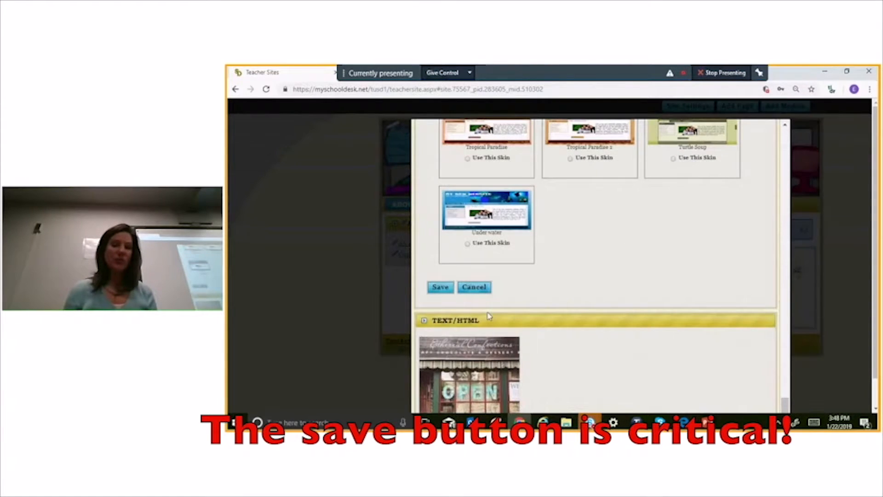
click(438, 288)
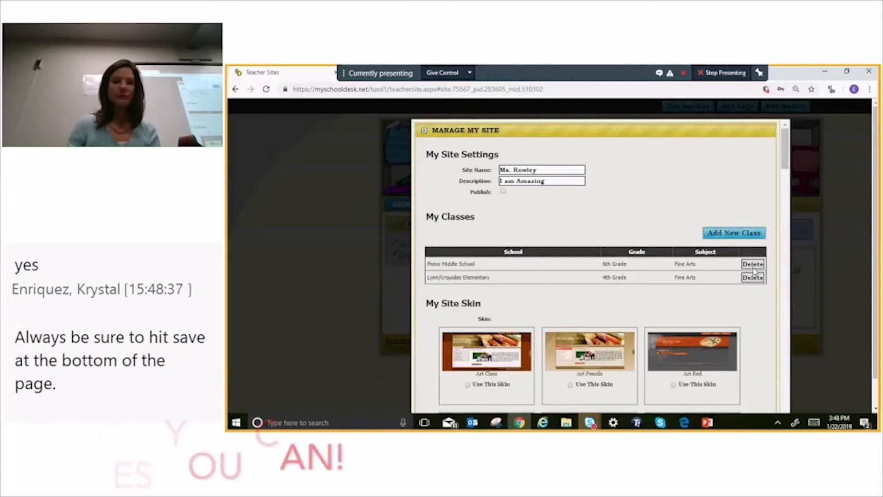
Delete the Pistor Middle School class from My Classes and magnify the Publish option under My Site Settings for review.
click(754, 272)
click(598, 146)
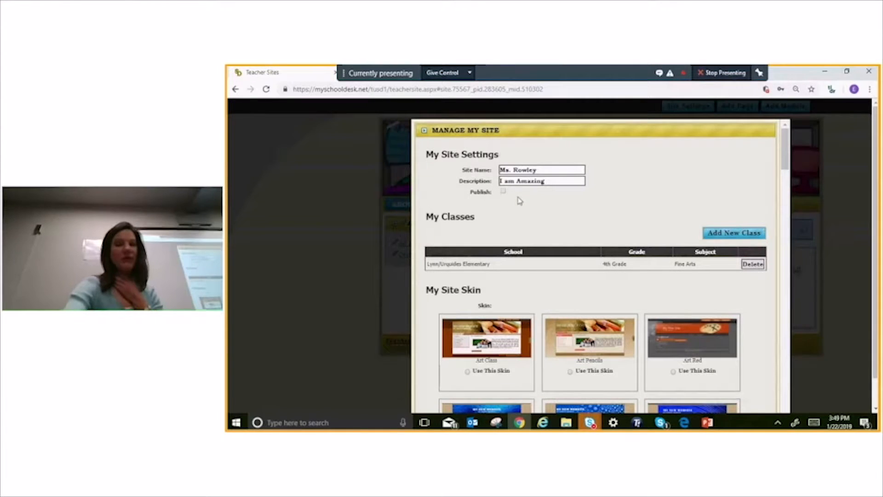
scroll(494, 213, up, 5)
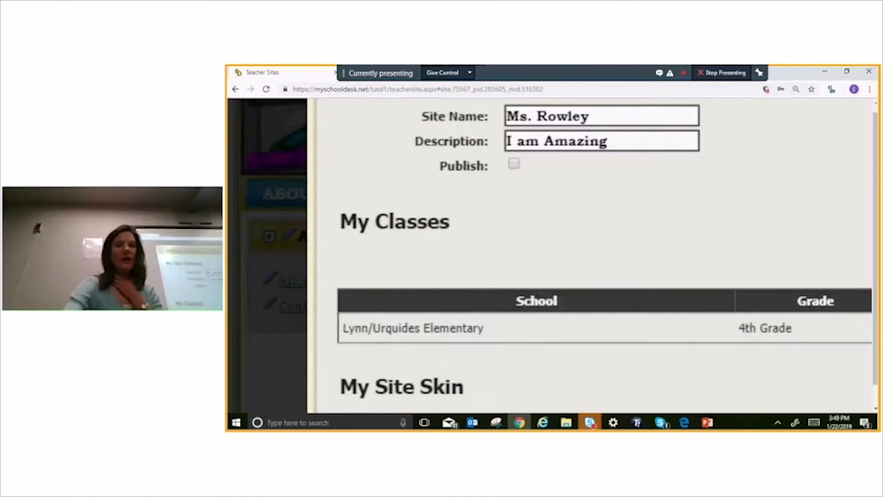
scroll(552, 253, up, 3)
scroll(552, 253, down, 1)
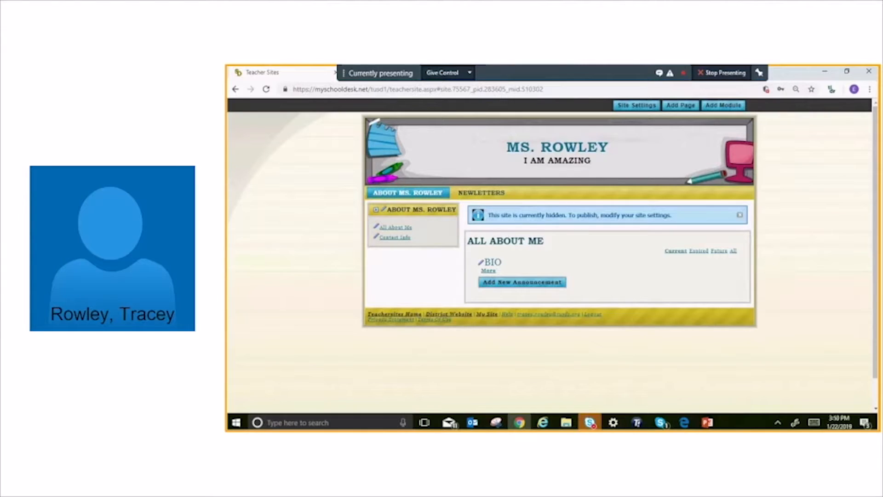
Magnify the teacher site's home page and examine its title banner, page names and About section links.
key(ctrl+plus)
key(ctrl+plus)
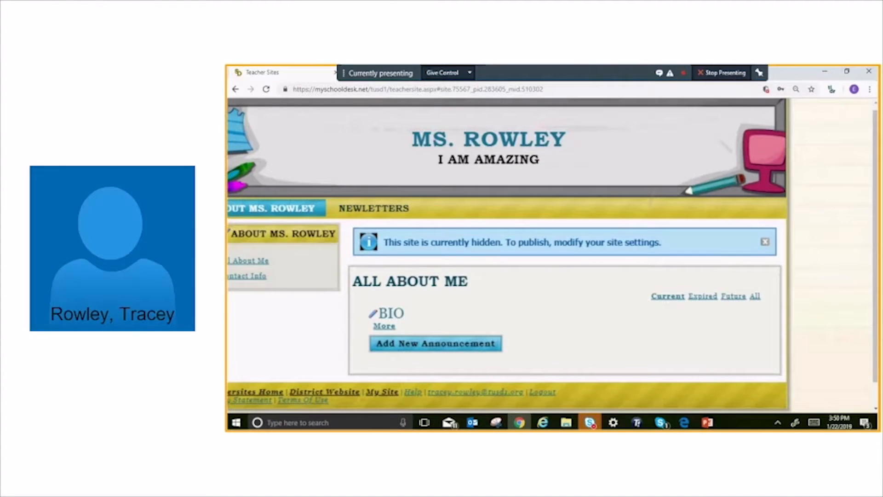
key(ctrl+plus)
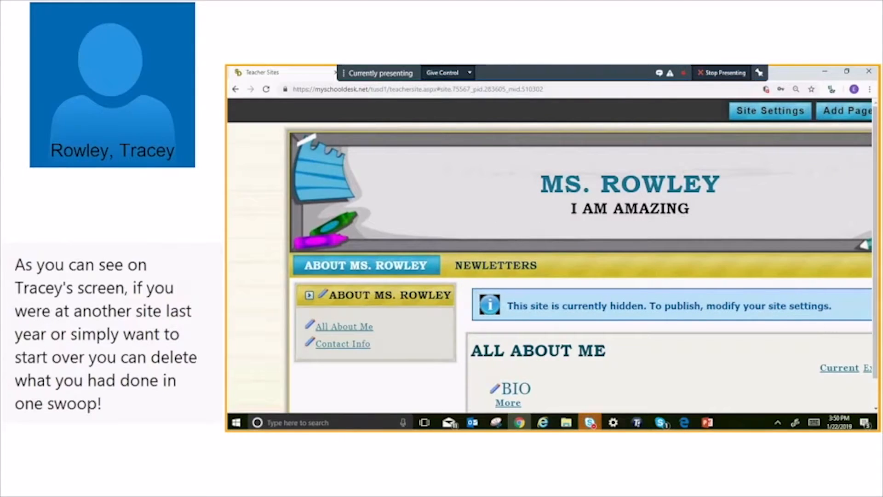
key(ctrl+plus)
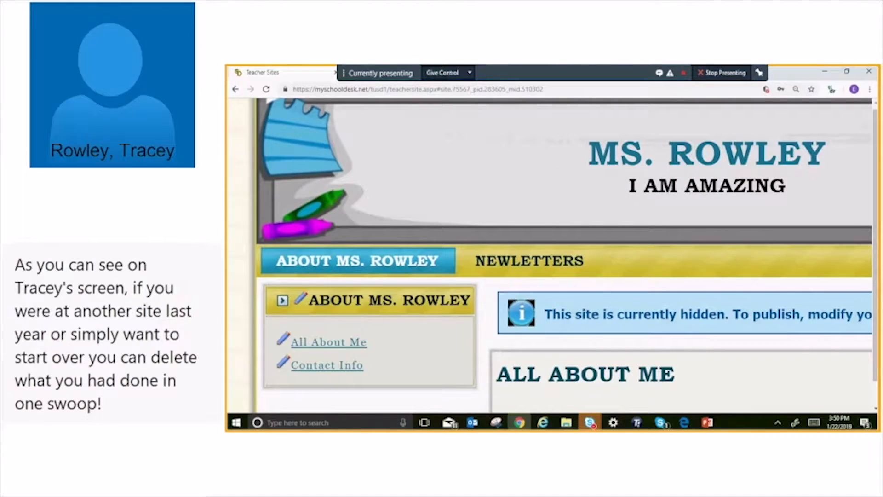
scroll(564, 255, up, 1)
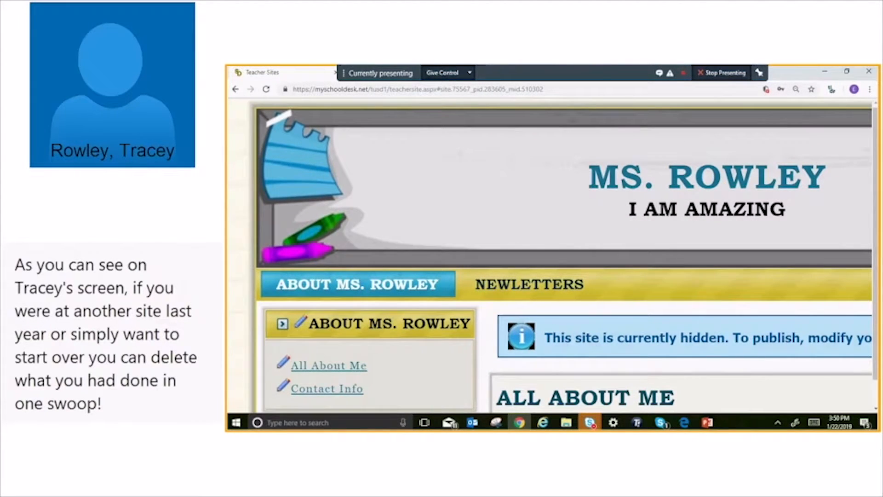
scroll(552, 255, up, 1)
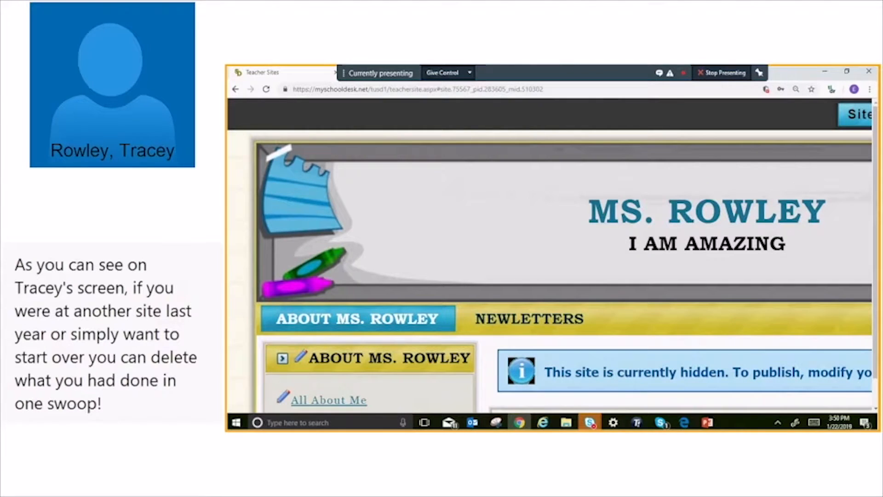
scroll(552, 256, down, 2)
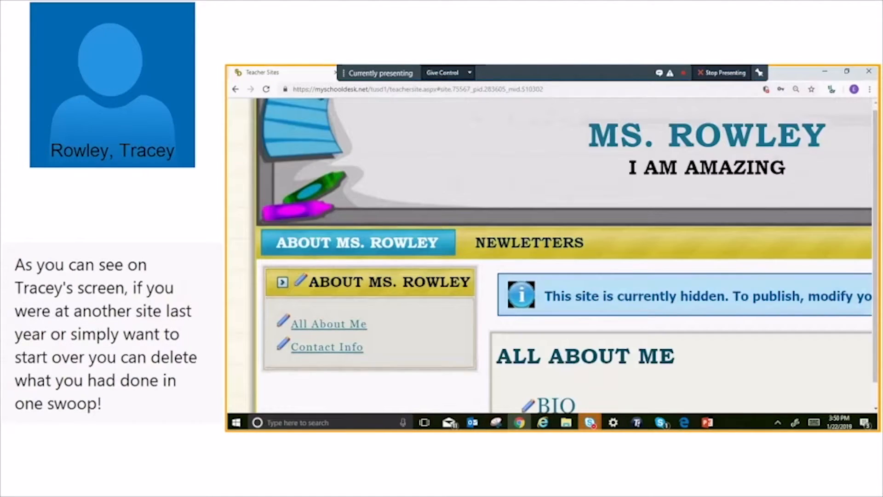
Open the Newletters page and examine its magnified section list and the site's settings, page and module options.
scroll(419, 240, up, 2)
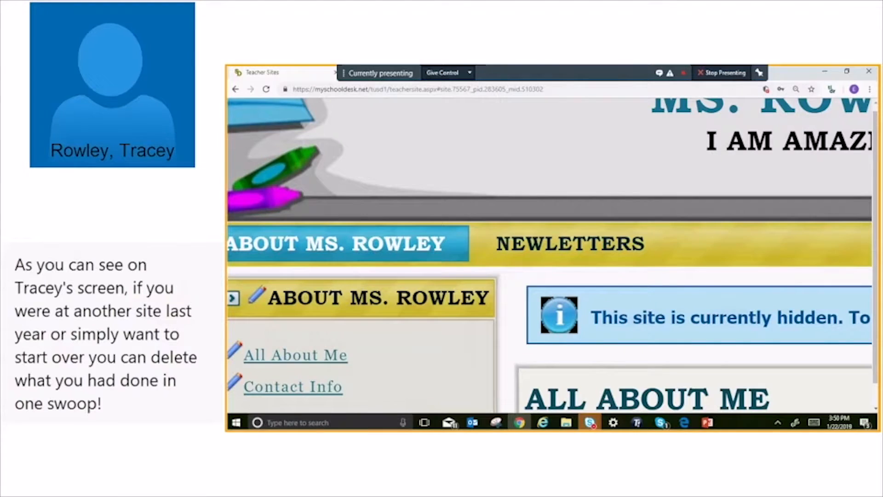
scroll(552, 255, down, 2)
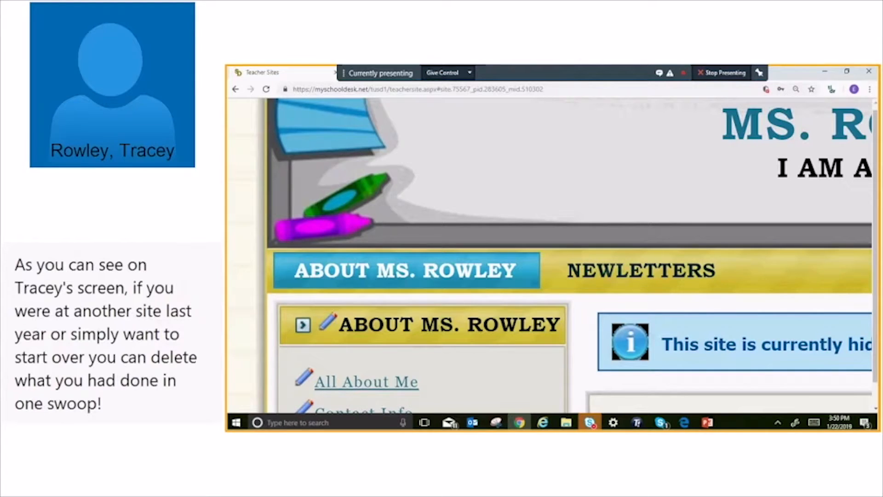
click(641, 270)
scroll(552, 256, right, 3)
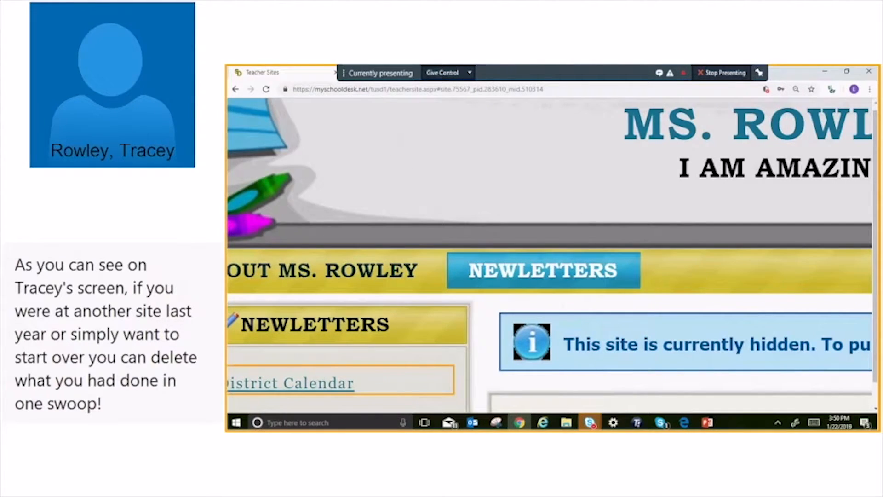
scroll(552, 256, up, 3)
scroll(552, 256, right, 10)
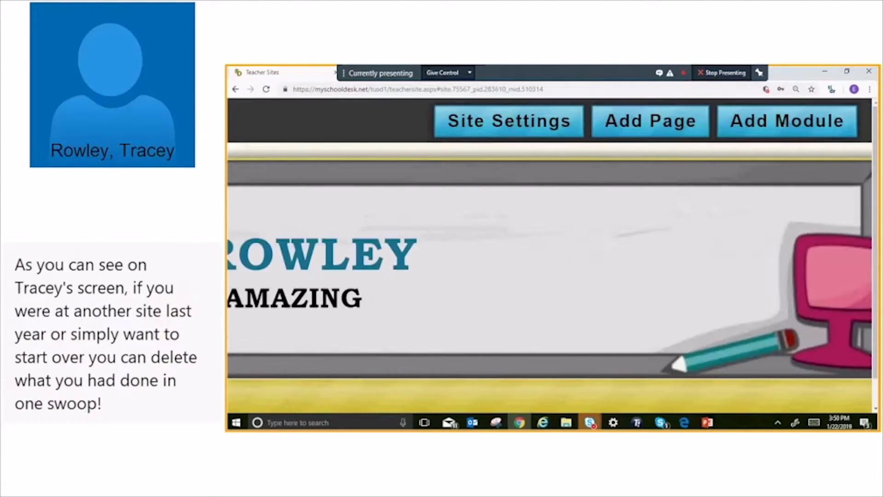
scroll(594, 234, right, 3)
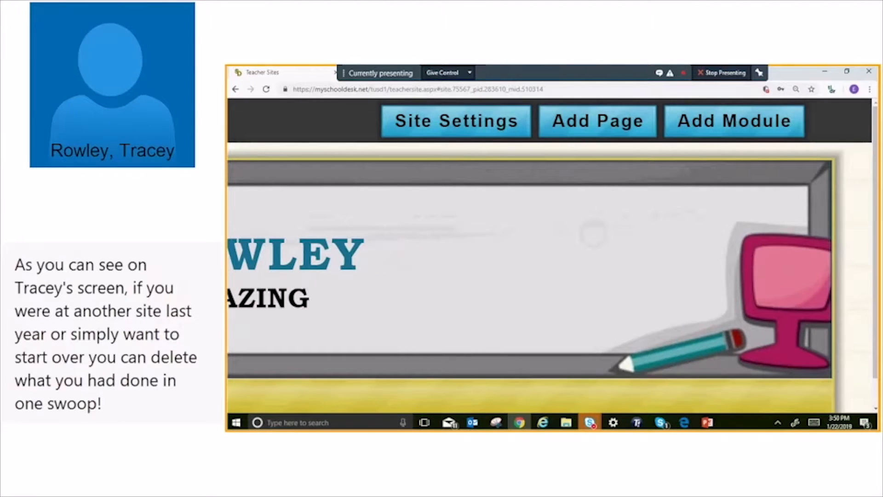
scroll(540, 265, left, 1)
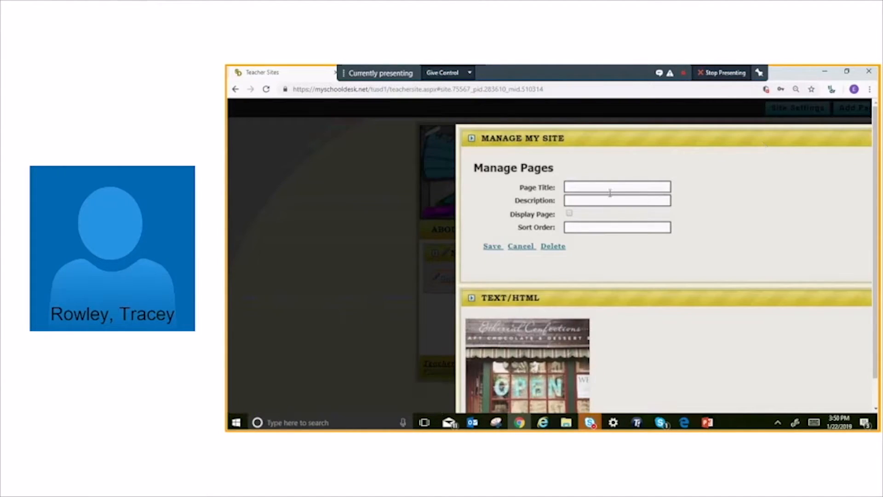
Add a page titled Unit 1 with sort order 3, save it and reload the teacher site.
click(610, 192)
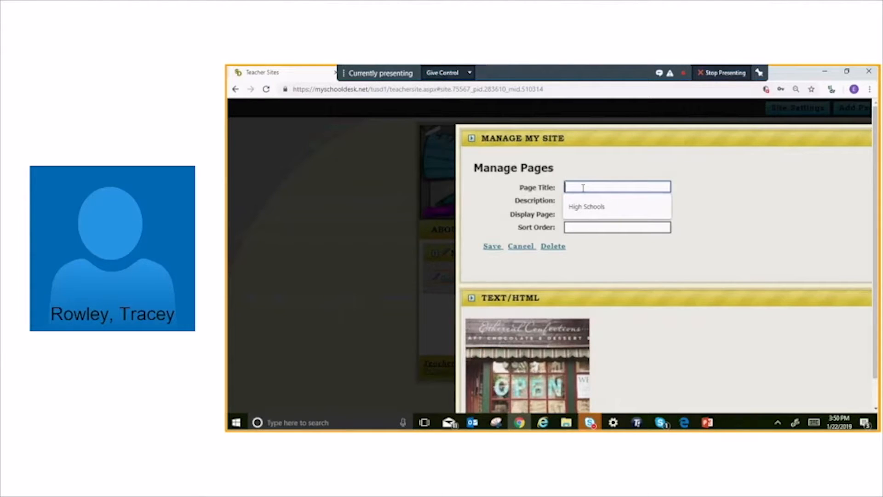
text(Unit 1)
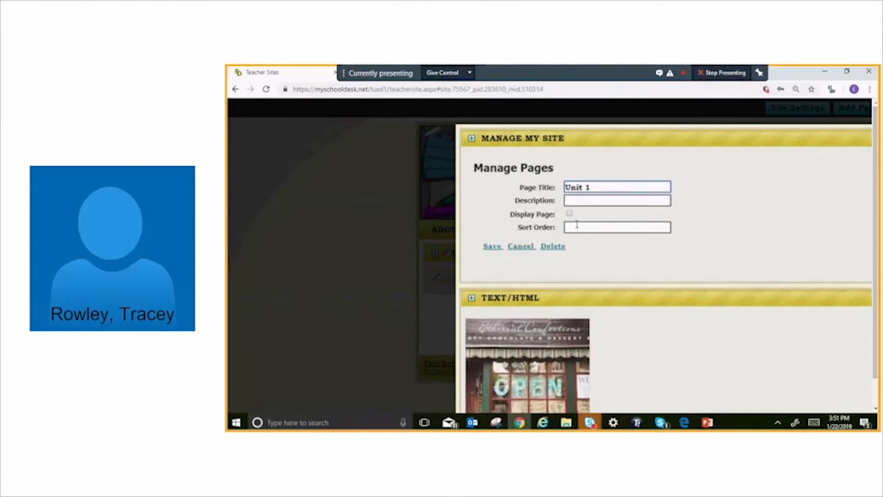
click(575, 227)
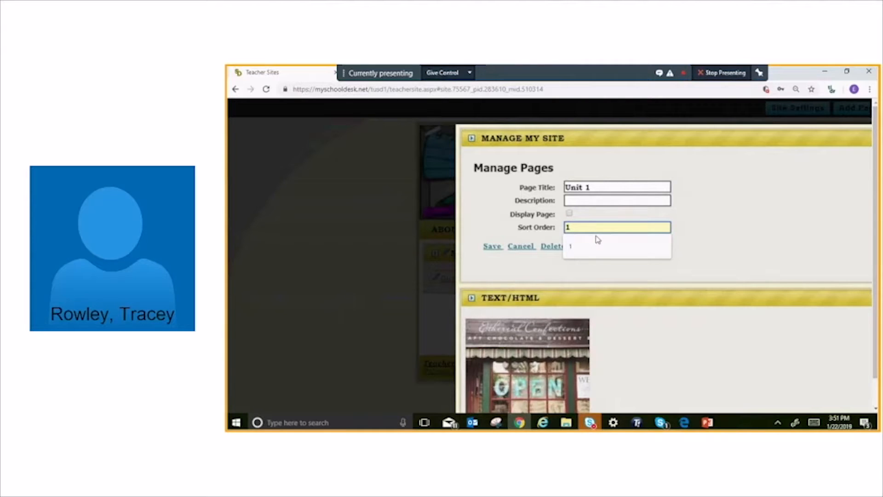
text(3)
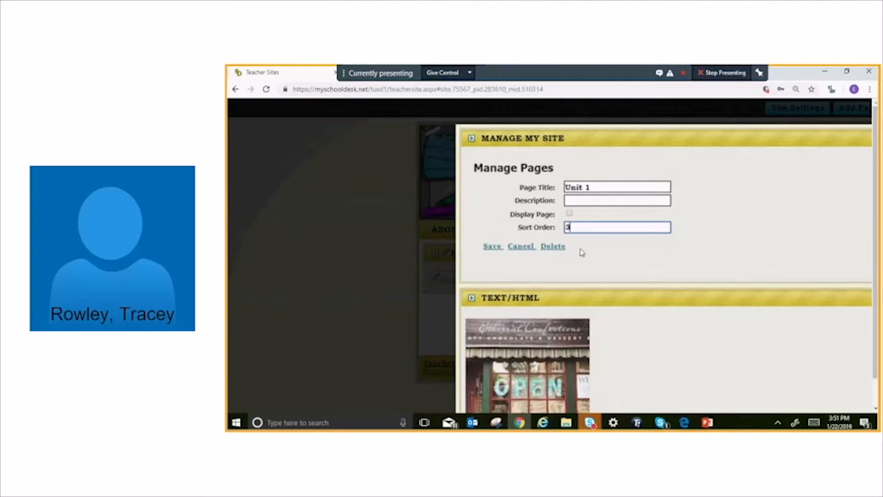
click(497, 248)
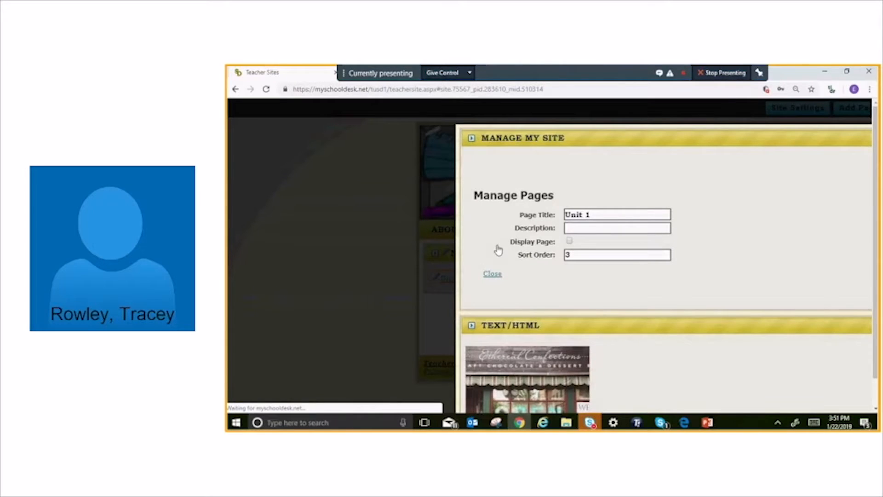
click(493, 274)
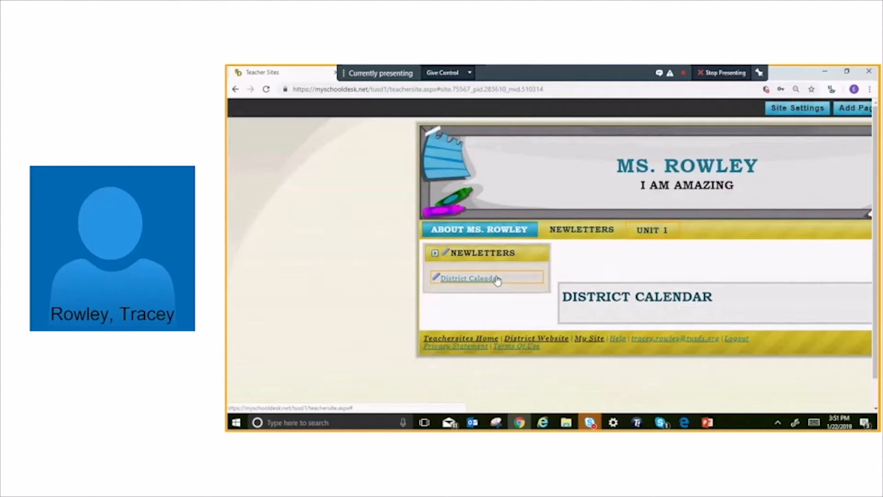
key(F5)
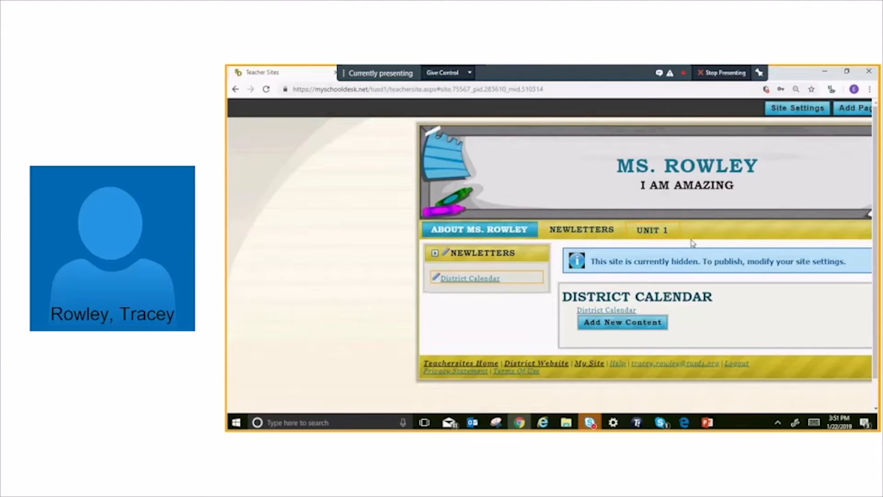
Delete the Newletters page from the teacher site through its page settings.
click(446, 254)
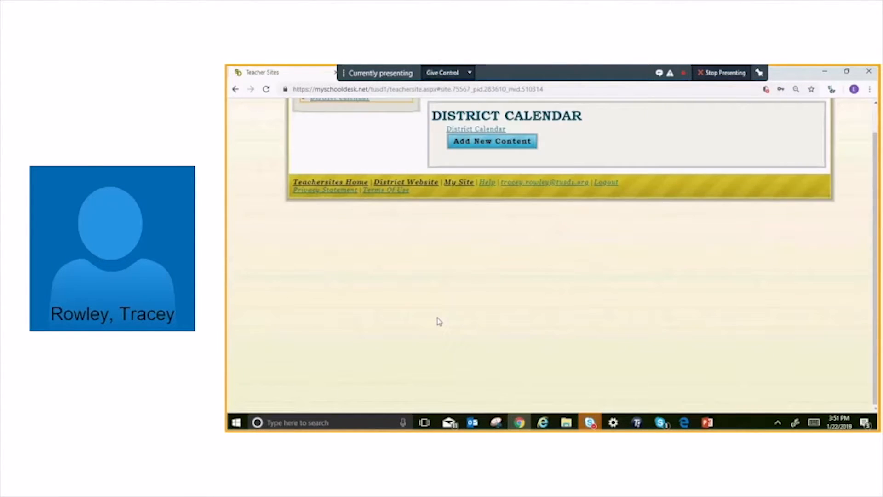
scroll(438, 321, up, 3)
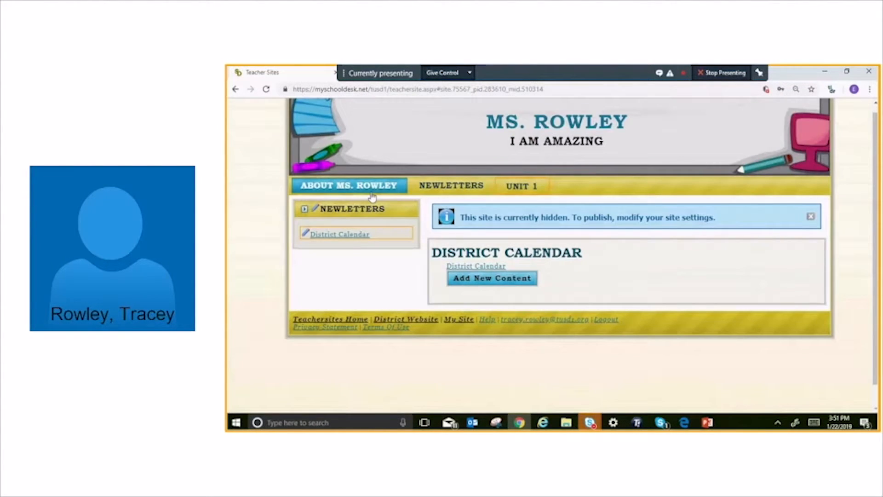
click(315, 209)
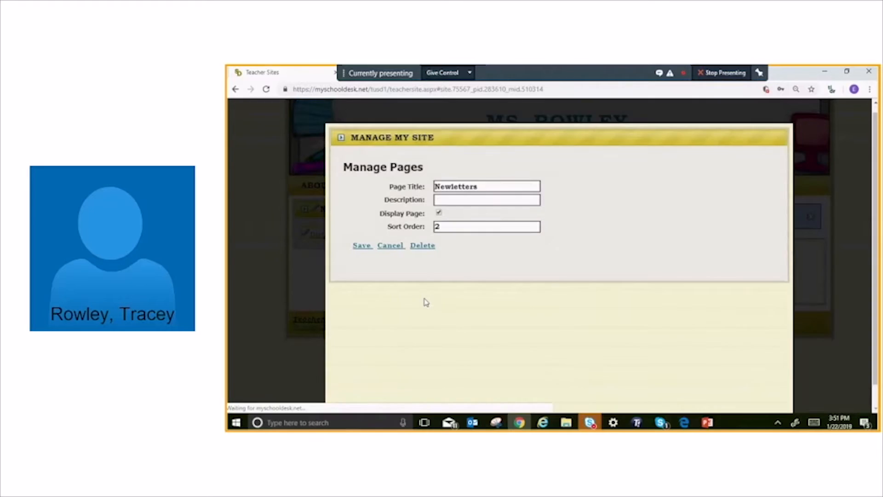
click(421, 247)
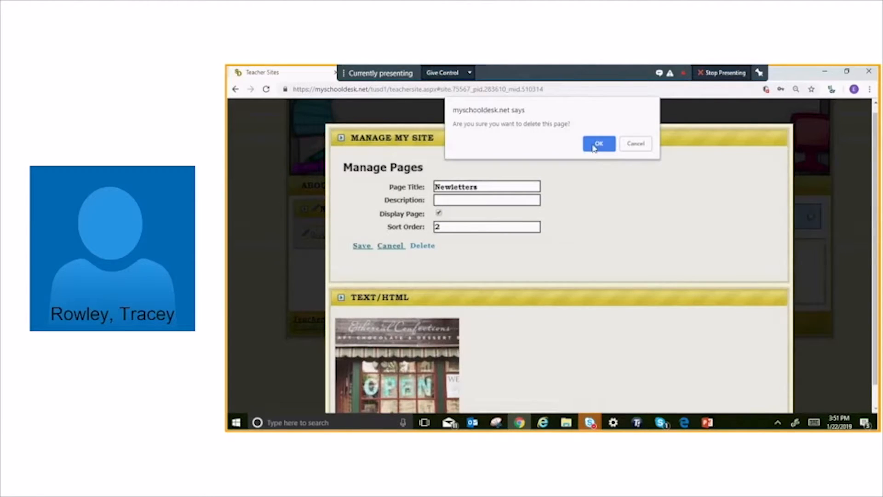
click(598, 145)
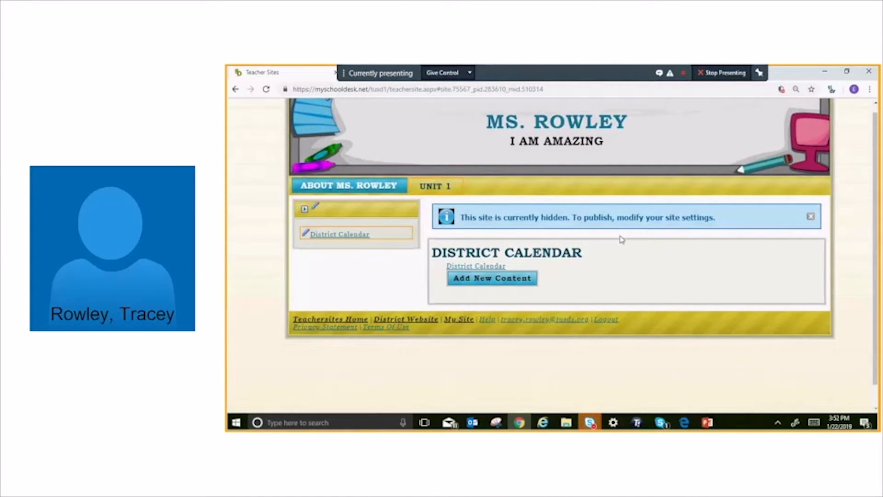
Review the Unit 1 page's settings and check its visibility while switching between it and the About page.
click(449, 189)
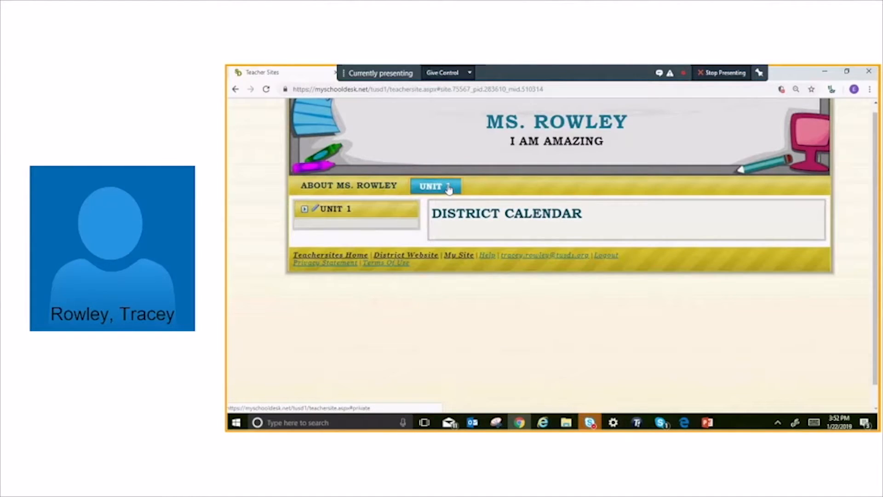
click(316, 210)
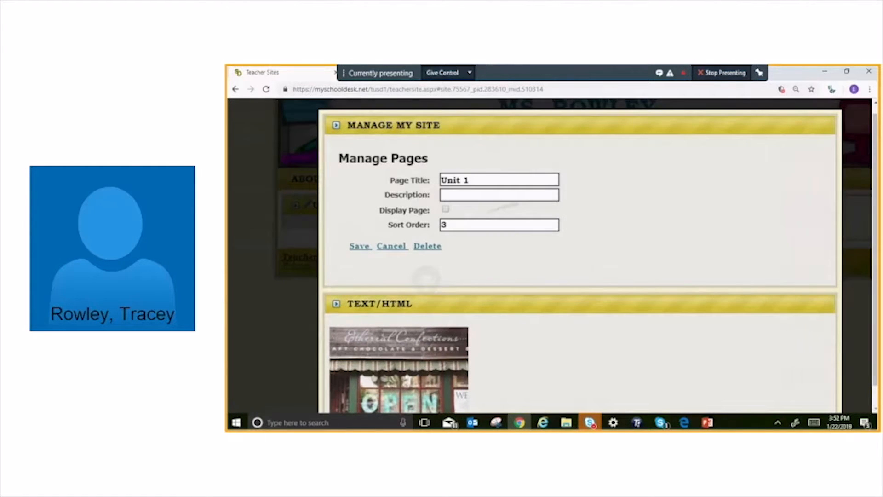
scroll(427, 243, up, 3)
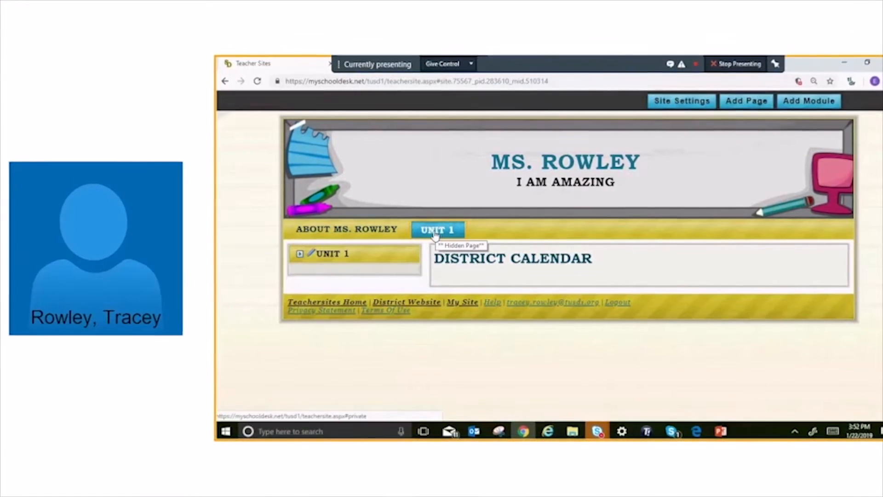
click(345, 230)
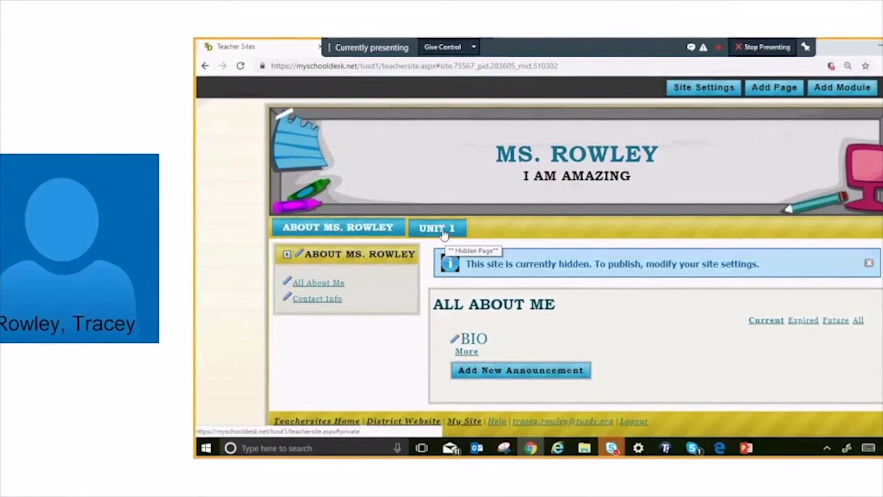
click(444, 234)
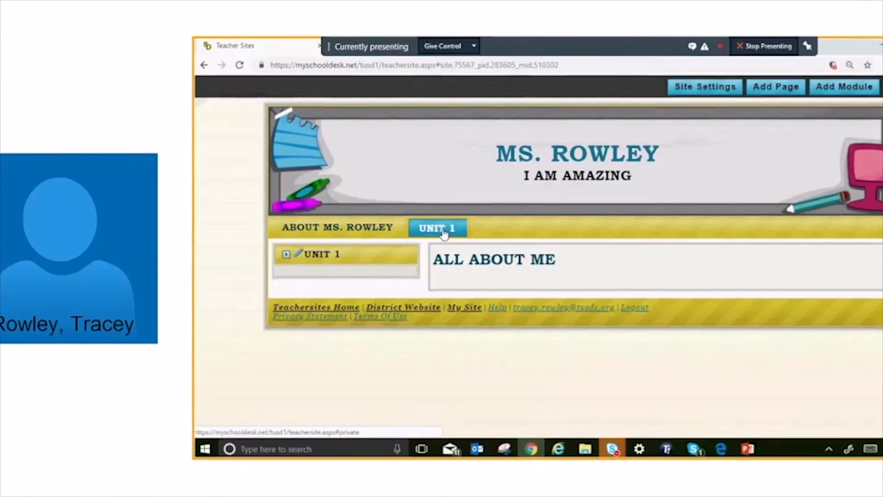
Add a Textbox module titled Intro to Economics with sort order 1 to the Unit 1 page and save it.
click(852, 84)
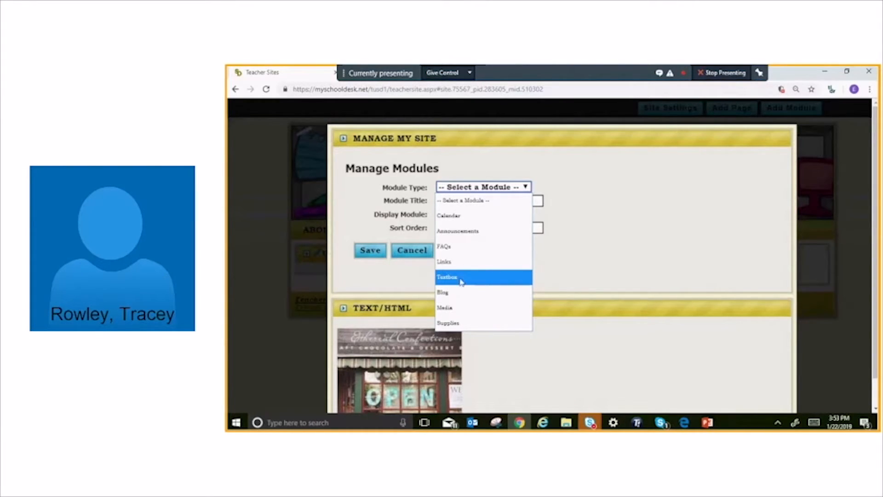
click(461, 280)
click(460, 201)
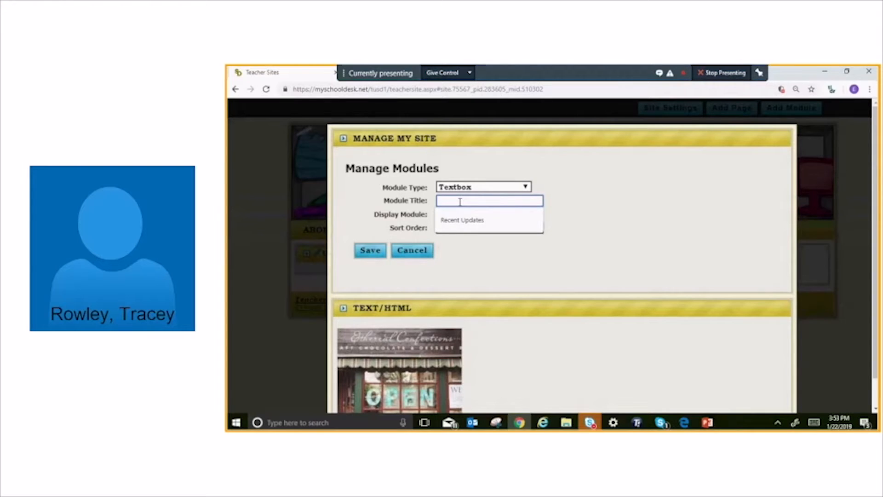
text(Intro t)
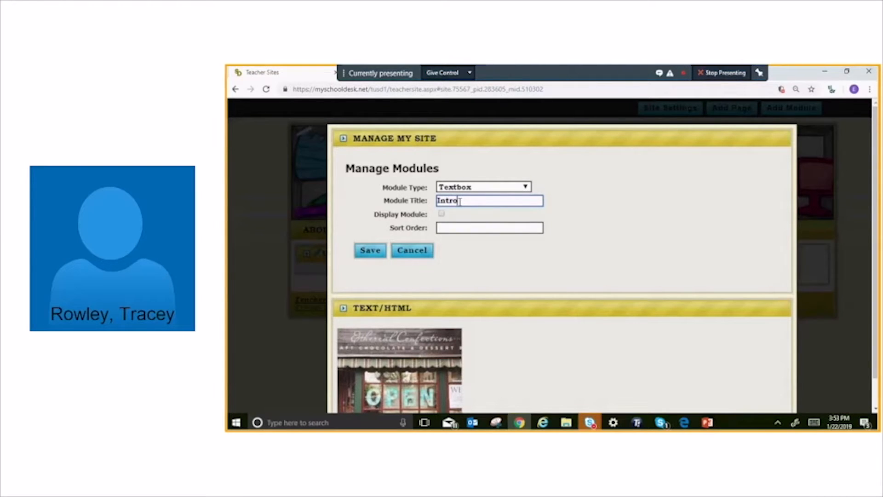
text(o Economics)
click(450, 231)
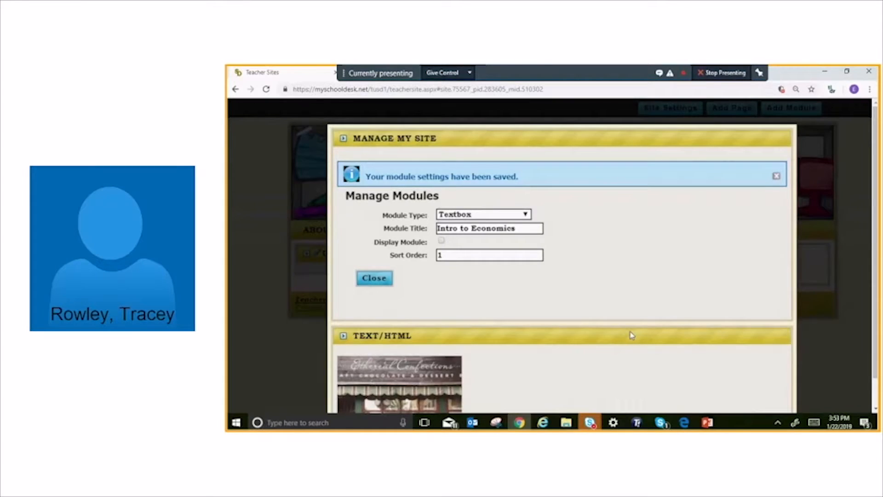
scroll(617, 328, down, 2)
scroll(603, 323, down, 1)
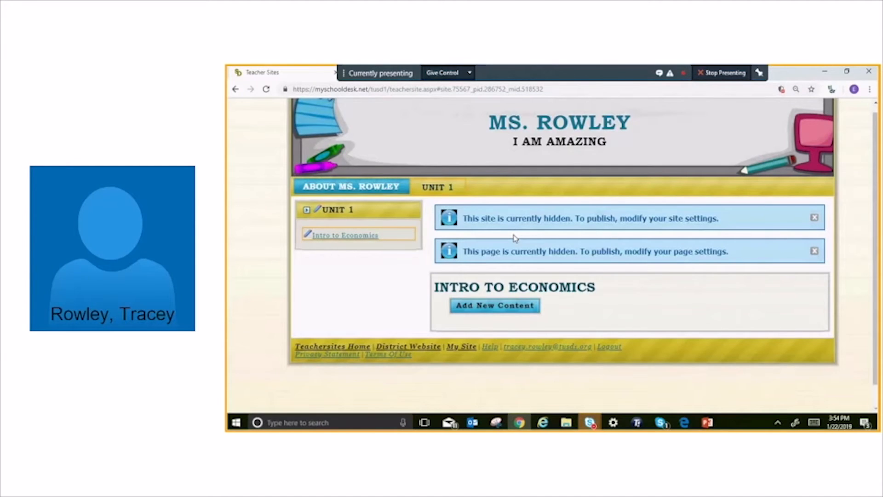
Add new content to the Intro to Economics textbox reading "Everyone loves Economics! Why? Because it's about MONEY!".
click(439, 189)
click(500, 308)
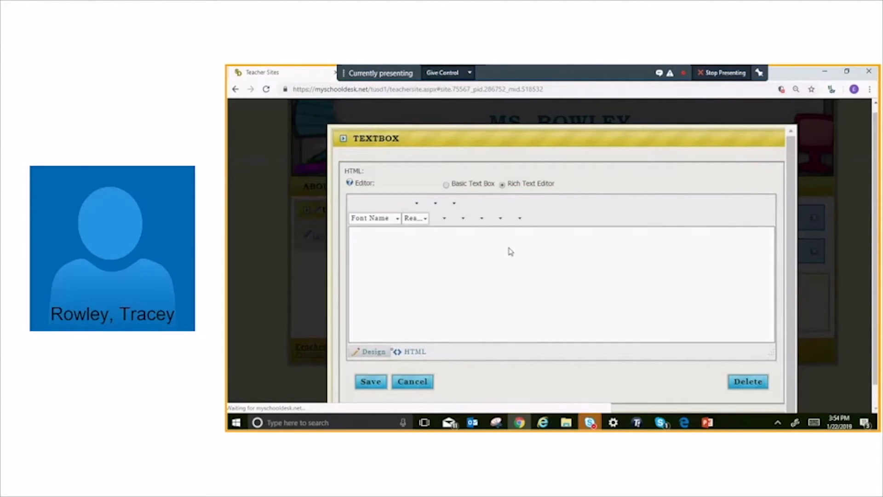
click(386, 241)
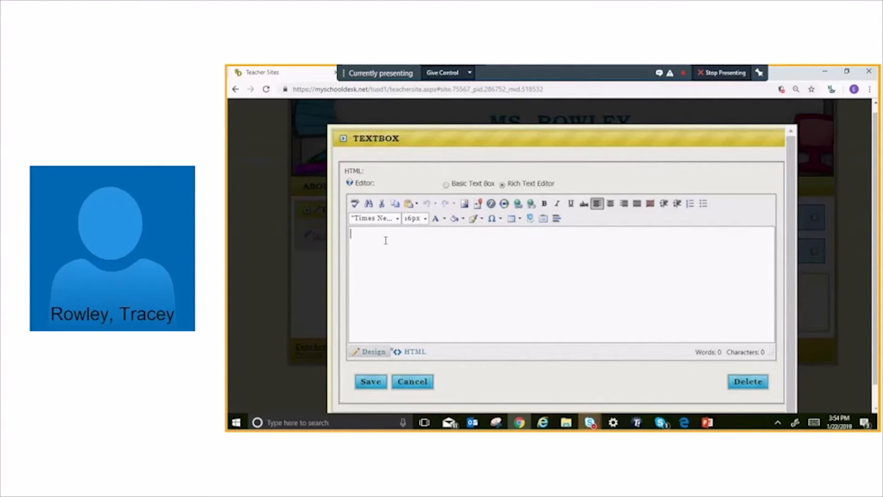
text(Everyone loves Economics! Why? Because it's about MONEY!)
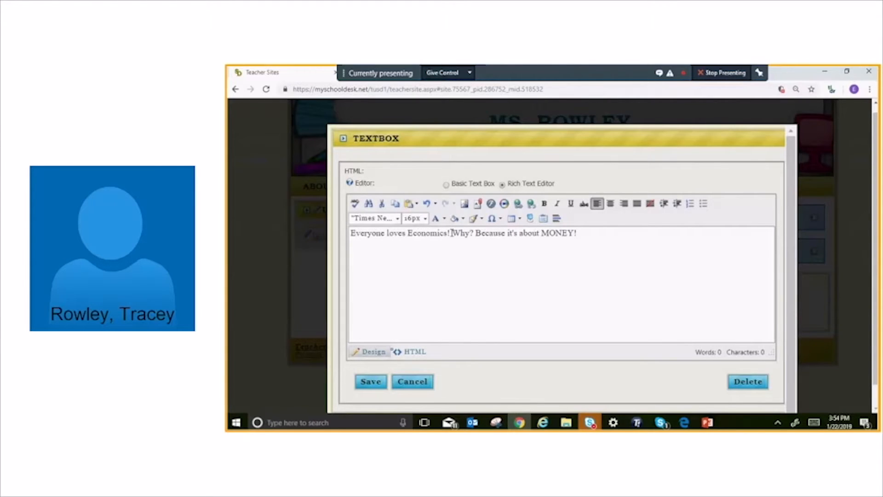
Format "MONEY!" as 22px green text and append "Well and mpre..." in the same style.
drag(581, 233, 549, 233)
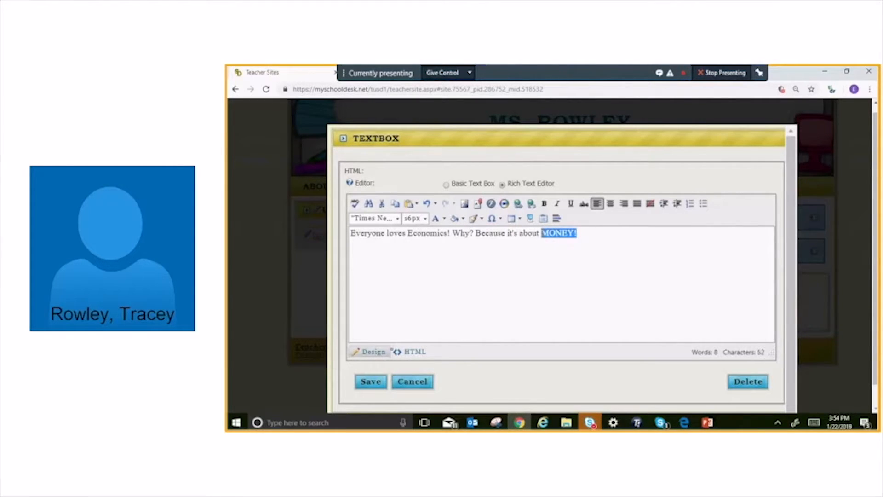
click(425, 218)
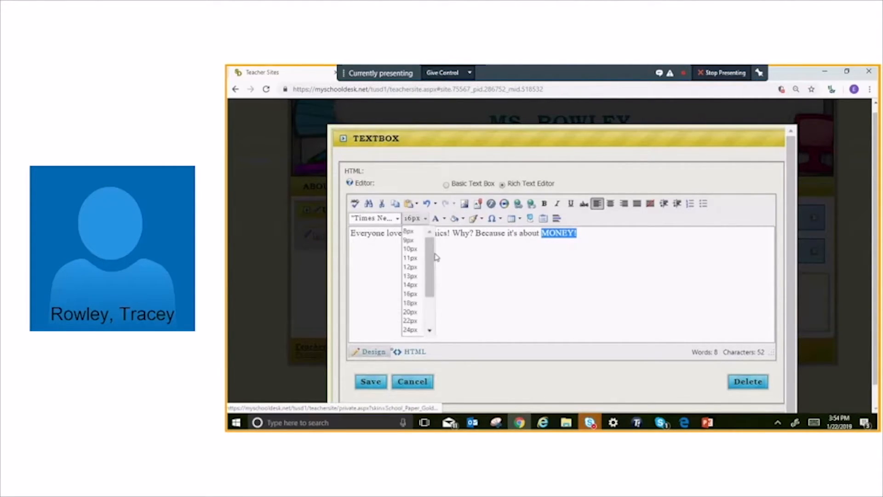
click(410, 321)
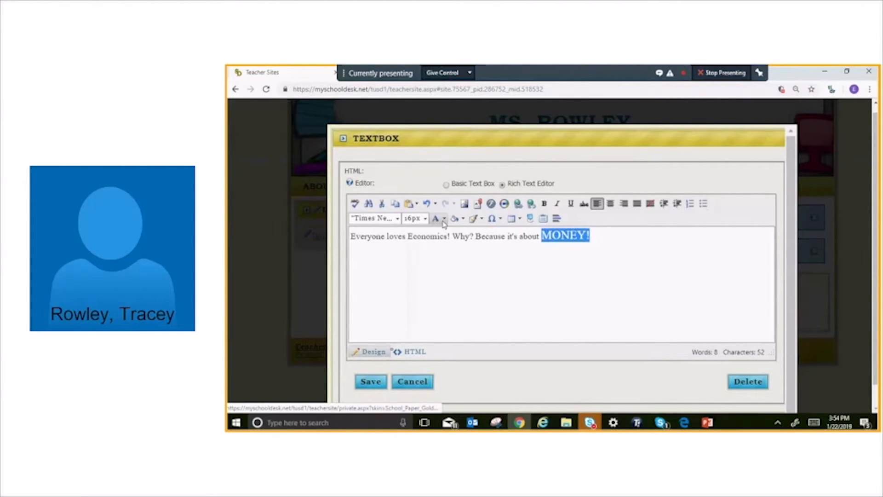
click(444, 219)
click(493, 273)
text(Well and more...)
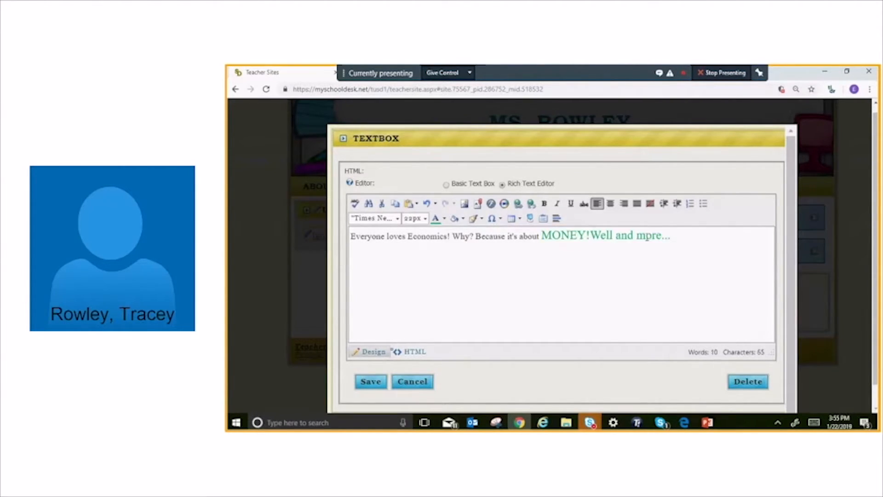
Try centre and right alignment on the textbox's economics sentence, and return it to left alignment.
click(610, 203)
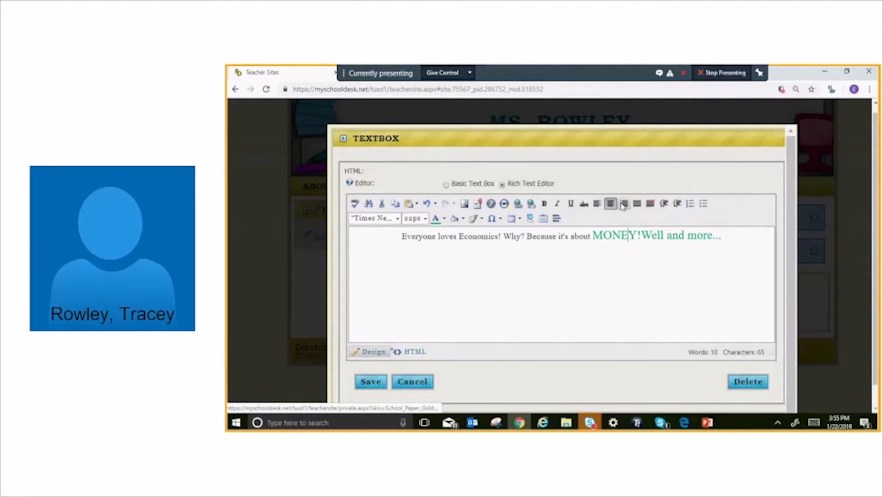
click(623, 203)
click(597, 203)
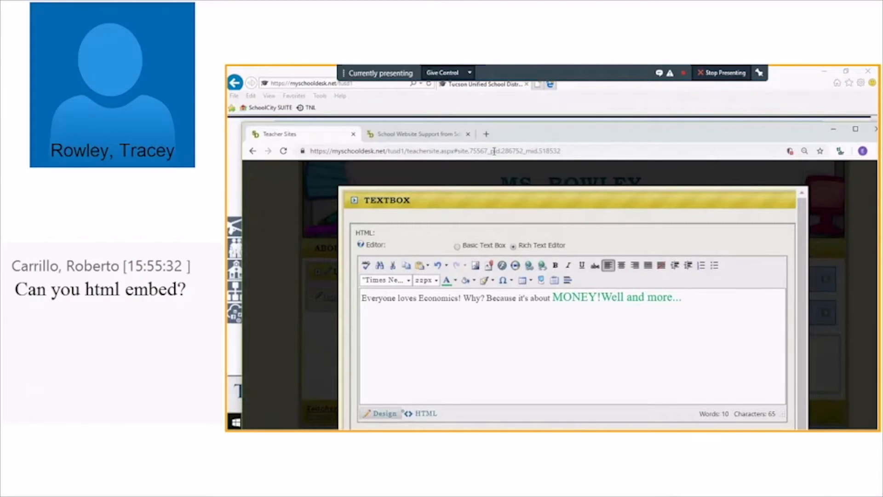
click(486, 134)
click(378, 165)
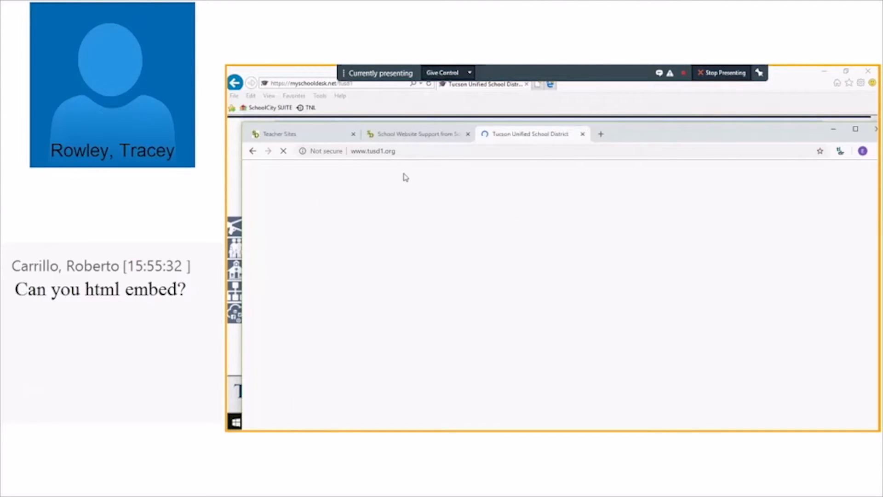
click(401, 151)
key(ctrl+c)
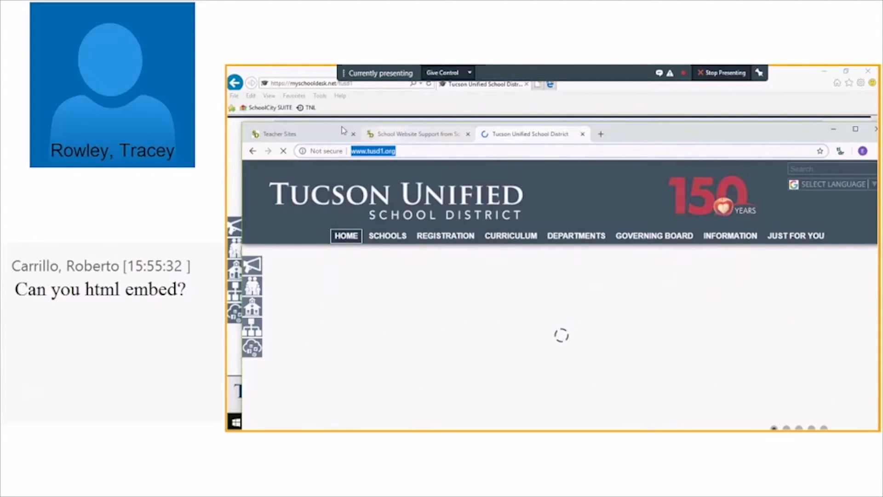
click(391, 134)
click(313, 137)
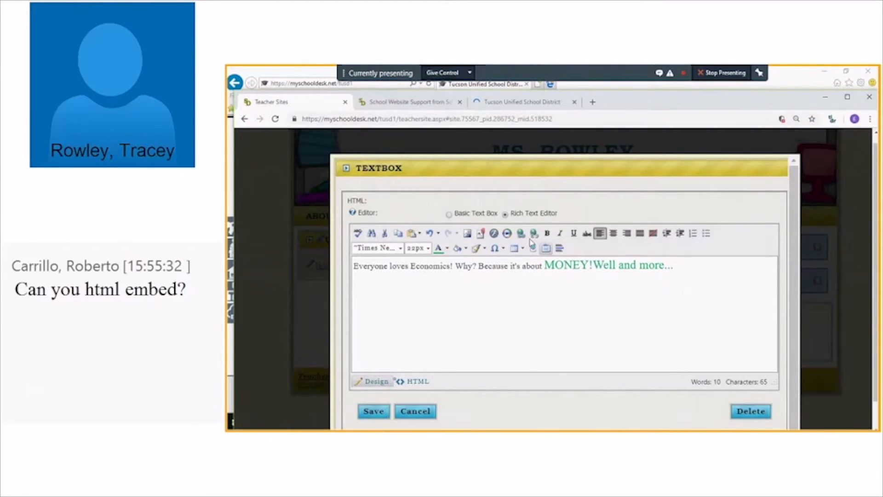
Start a hyperlink in the textbox content and paste the copied site address into its URL.
click(531, 243)
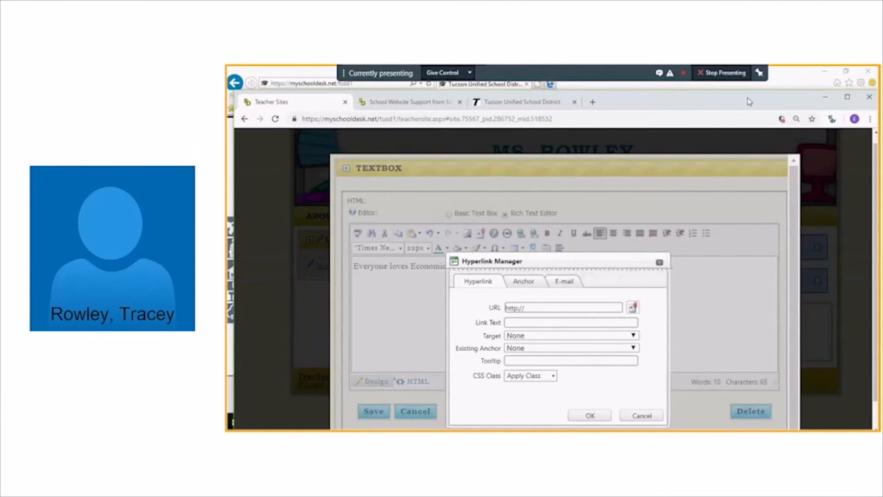
double_click(750, 101)
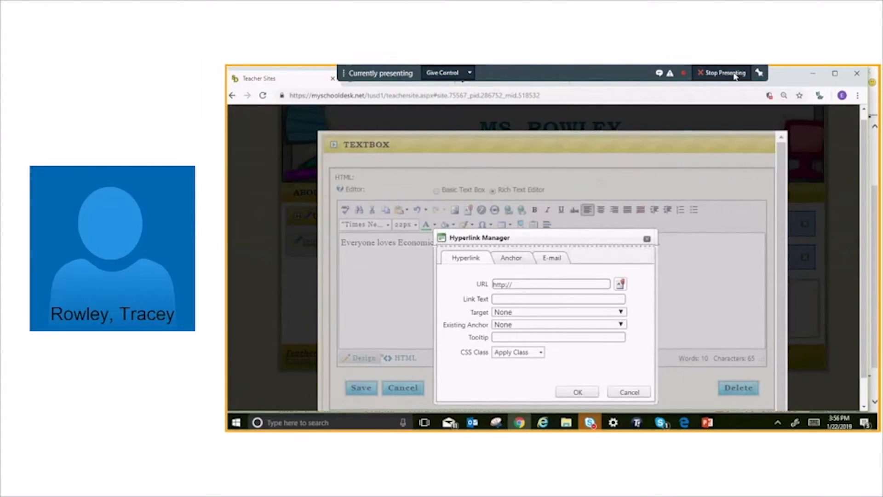
click(533, 283)
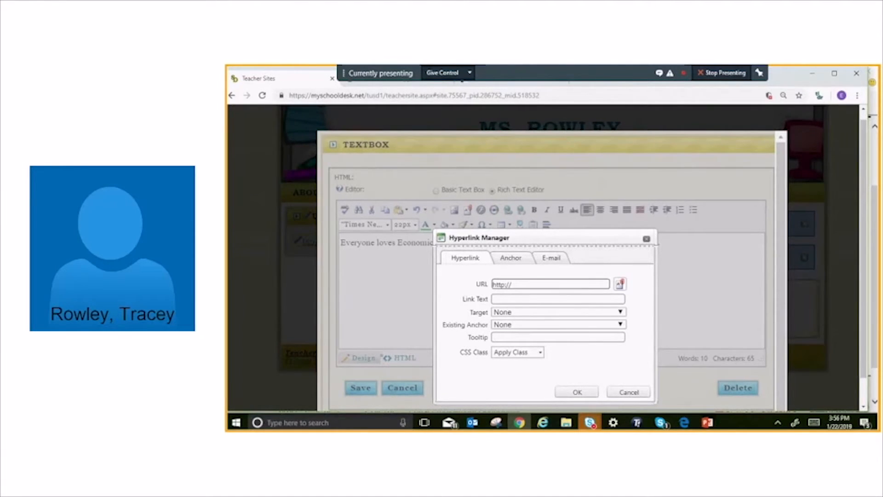
key(ctrl+plus)
key(ctrl+plus)
key(ctrl+plus)
key(ctrl+plus)
key(ctrl+plus)
key(ctrl+plus)
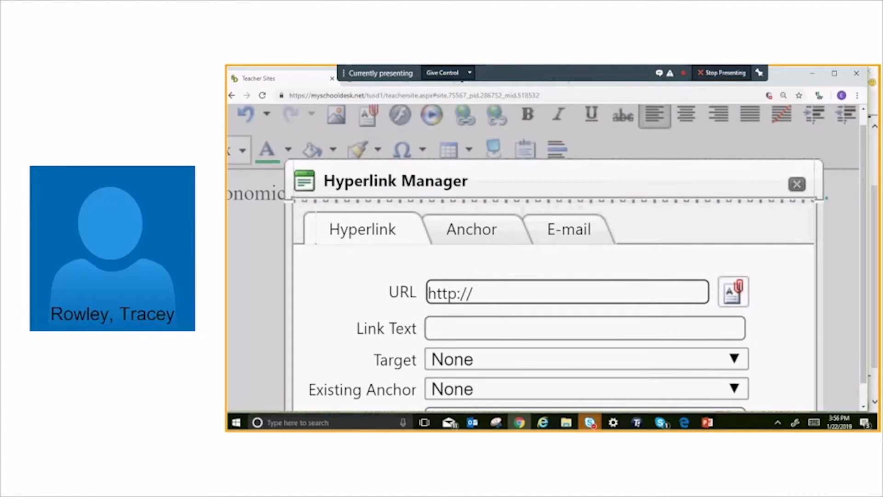
click(489, 294)
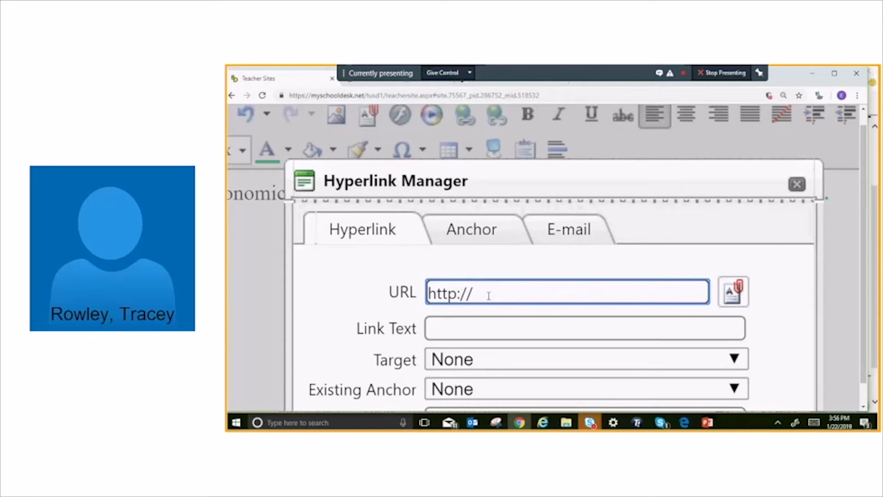
key(ctrl+v)
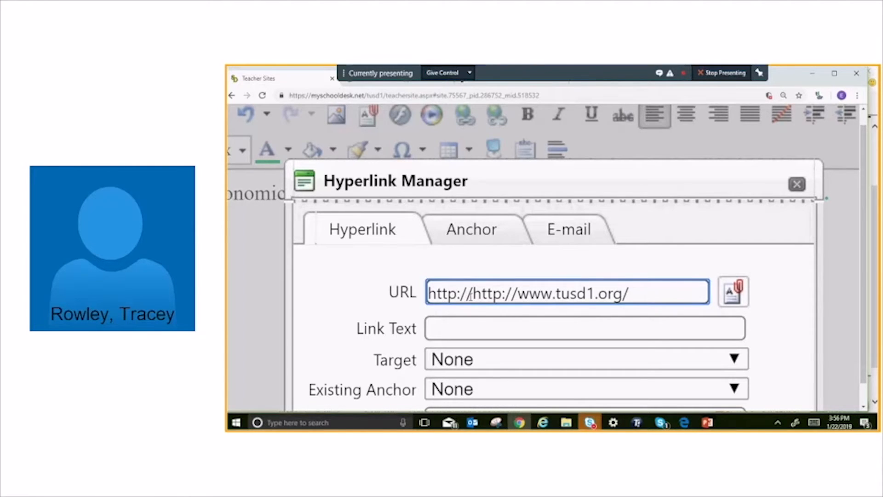
click(470, 295)
key(BackSpace)
key(BackSpace)
key(BackSpace)
key(BackSpace)
key(BackSpace)
key(BackSpace)
key(BackSpace)
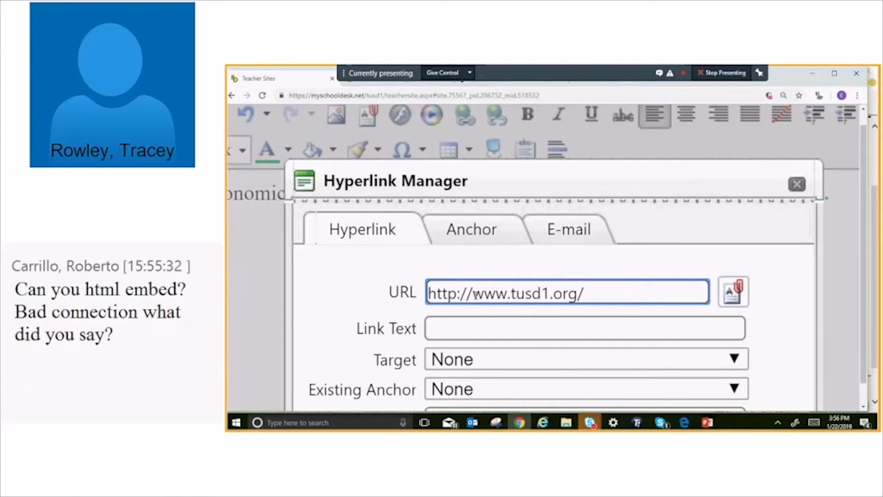
scroll(481, 276, down, 1)
key(Tab)
text(Tusd)
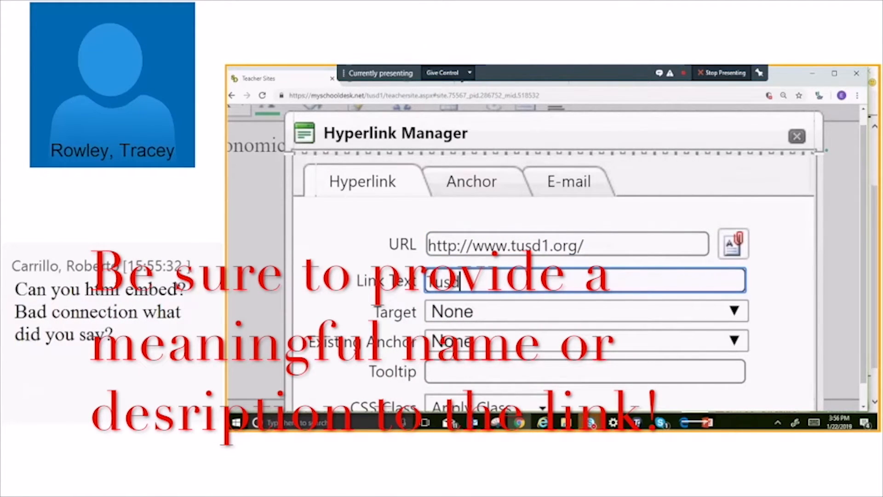
text( Web)
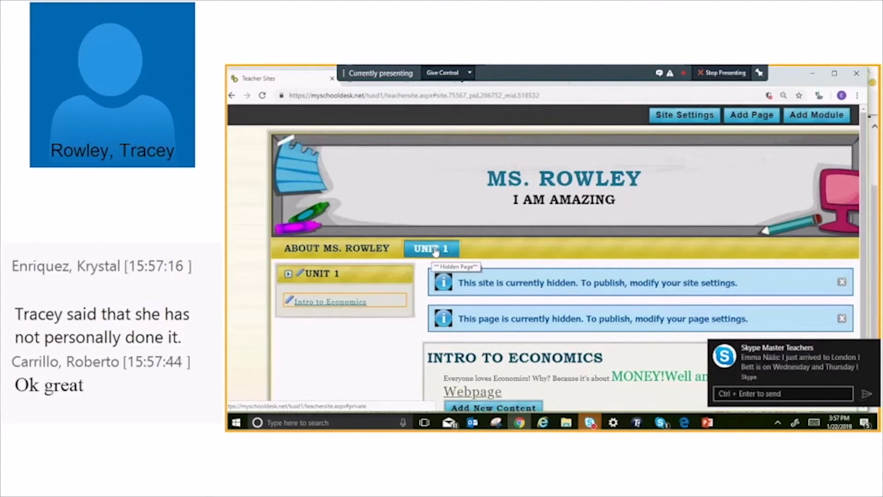
Switch to the About page and back to the Unit 1 page.
scroll(435, 251, up, 5)
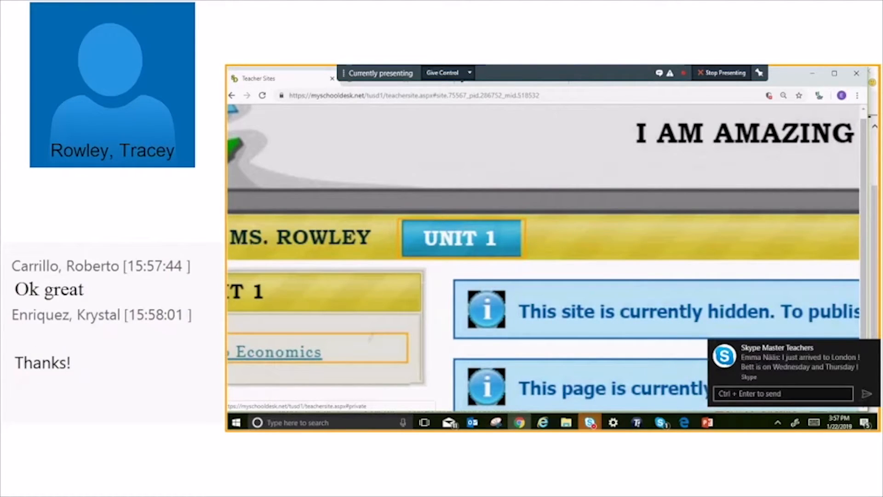
scroll(406, 268, up, 1)
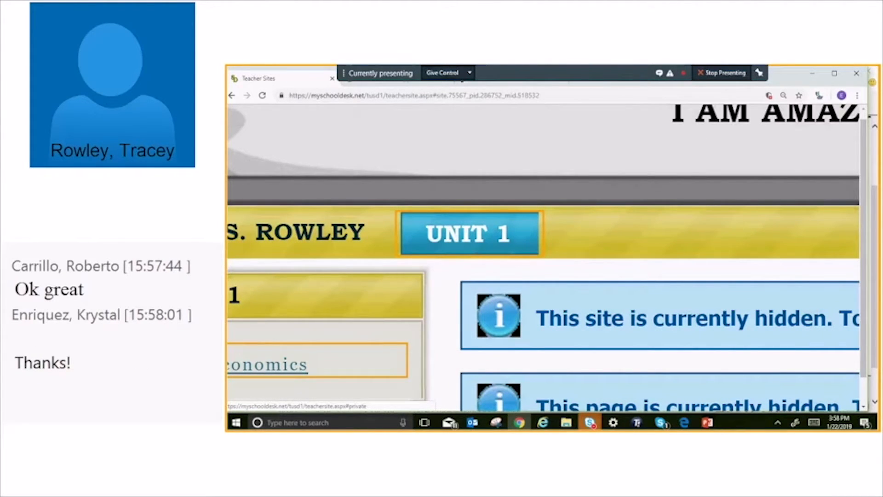
click(345, 247)
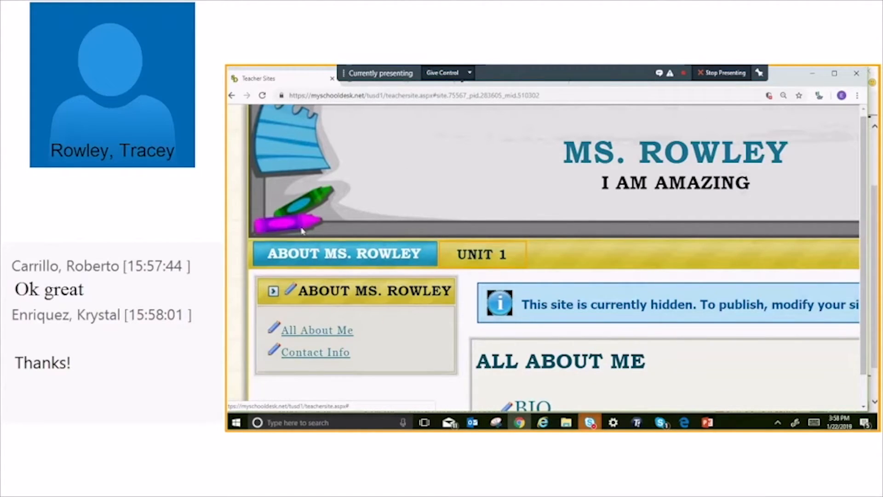
click(493, 261)
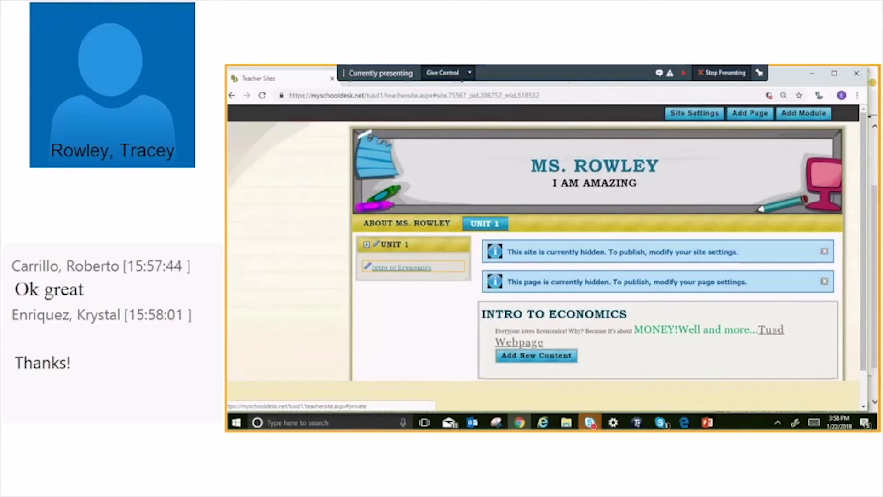
Edit the Intro to Economics content, place the cursor after the Tusd Webpage link and open the Image Manager.
click(754, 335)
click(771, 229)
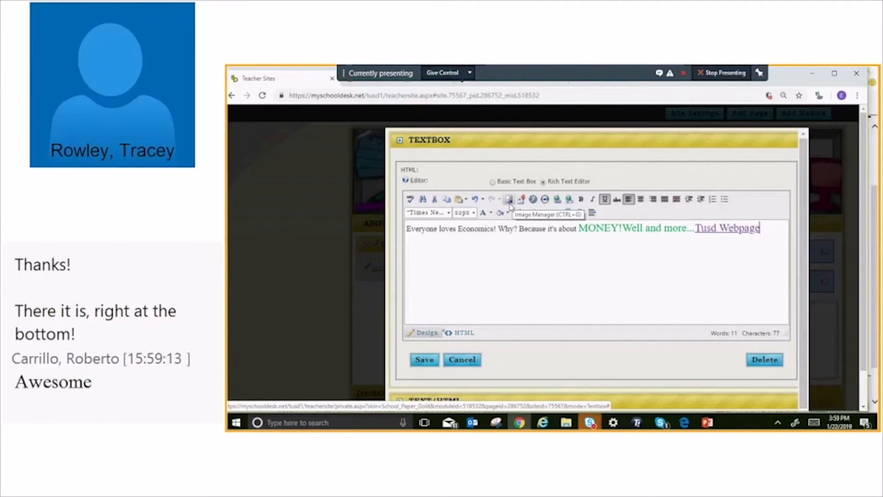
click(508, 201)
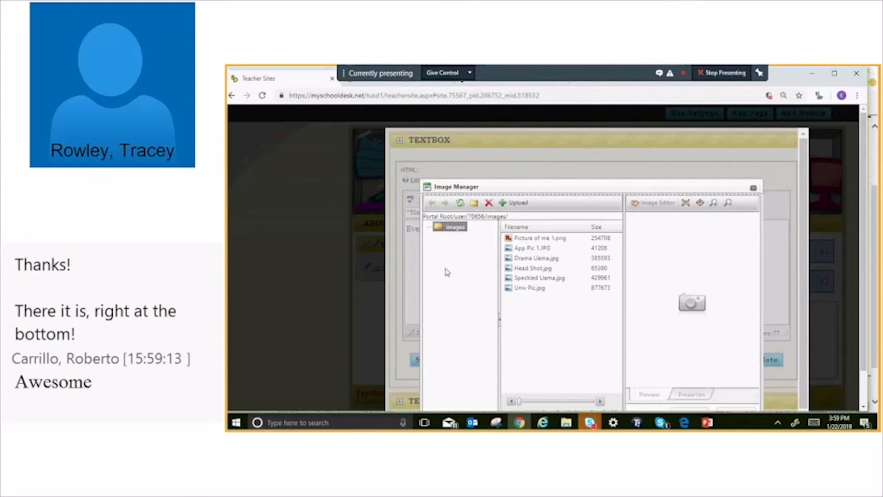
scroll(528, 315, down, 1)
scroll(528, 315, down, 3)
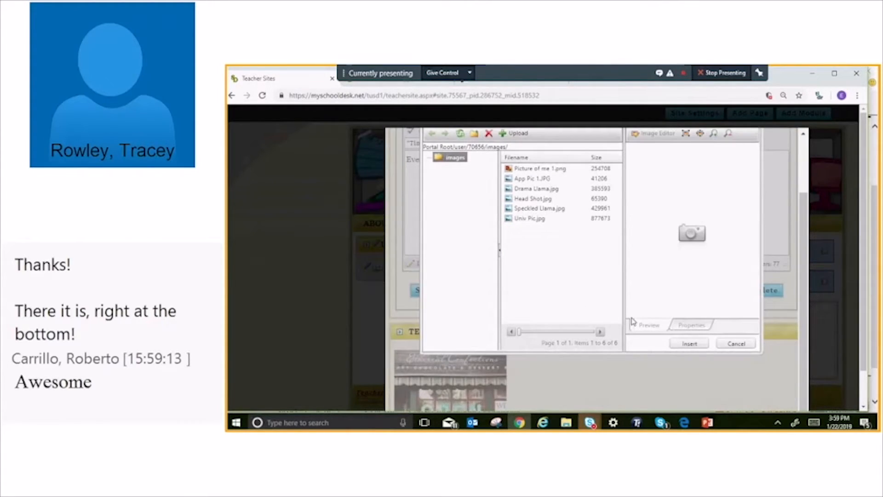
scroll(632, 320, up, 3)
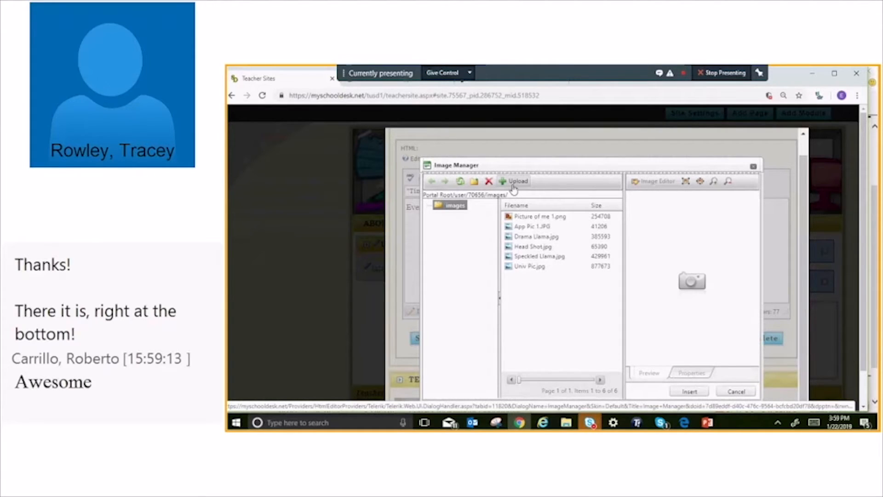
Upload the Saguaro Pic image from the H: drive's Pics folder to the site's images folder.
click(514, 185)
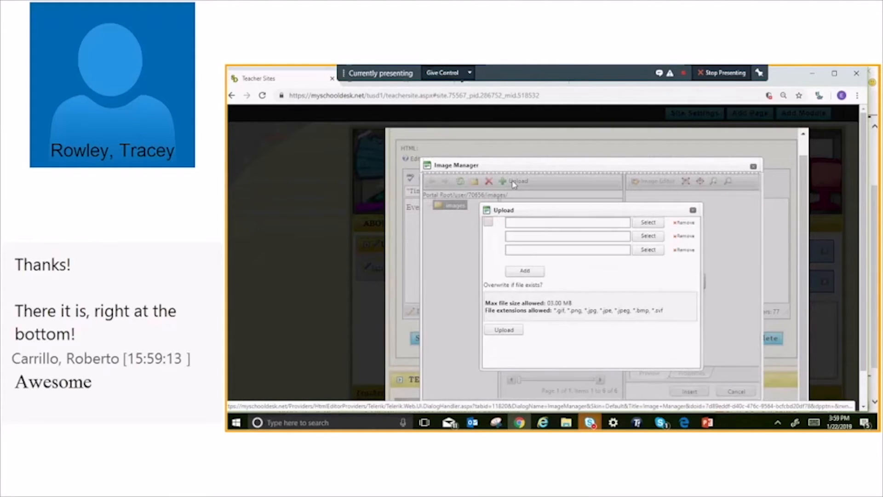
click(648, 223)
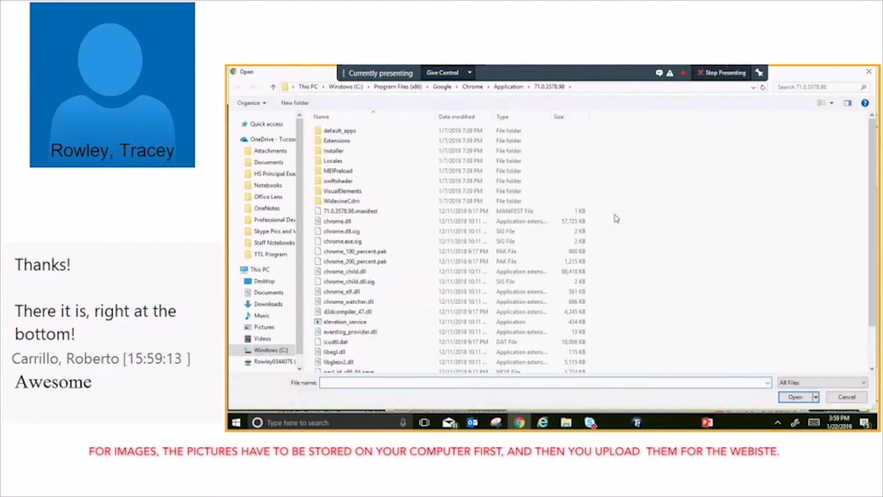
click(284, 364)
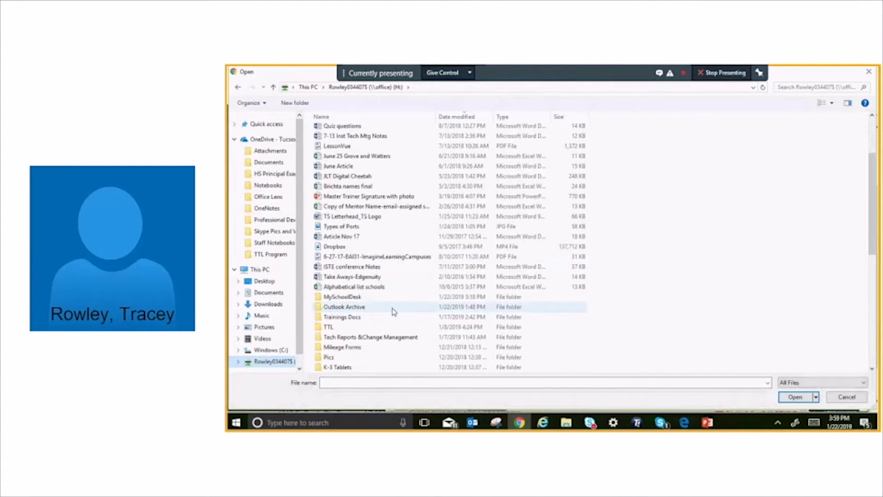
scroll(394, 312, down, 2)
double_click(357, 297)
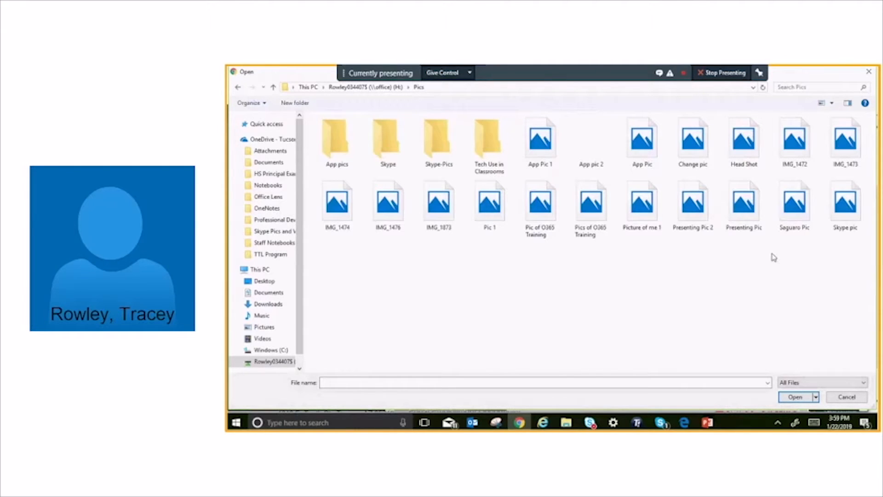
click(787, 214)
click(795, 397)
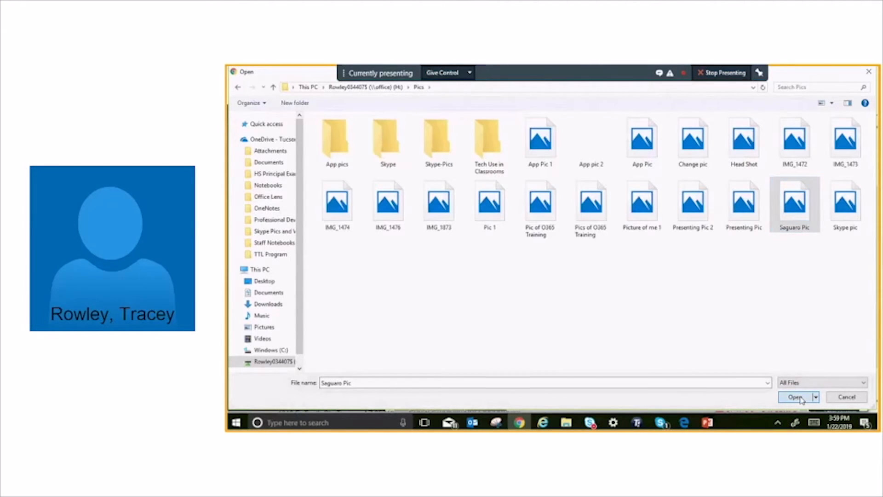
click(502, 331)
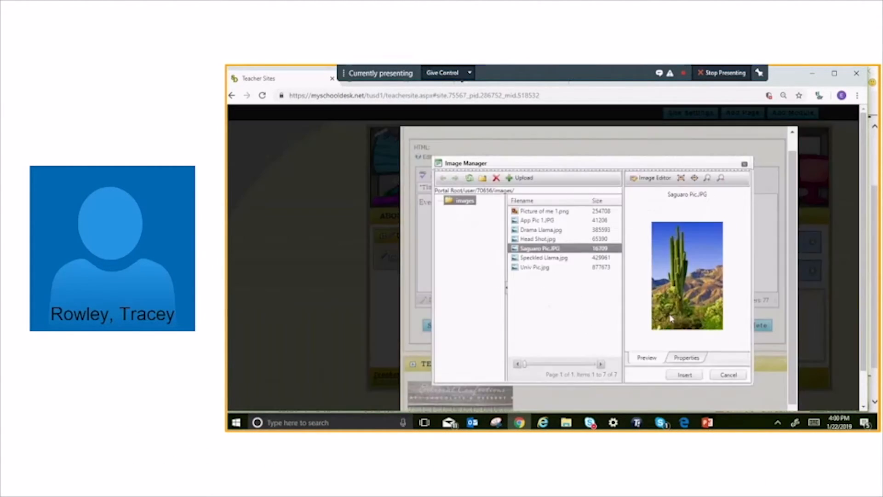
Insert Saguaro Pic.JPG into the Intro to Economics textbox, and save and close the content.
click(685, 375)
scroll(623, 278, down, 1)
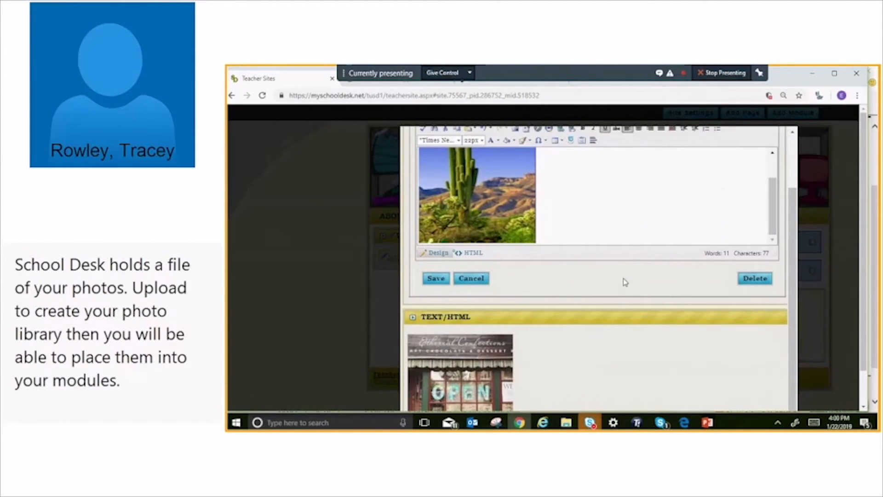
scroll(625, 281, up, 1)
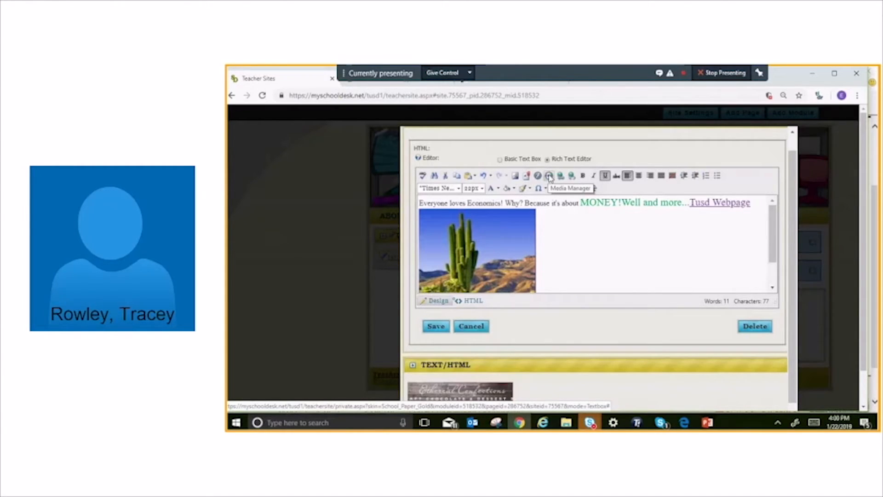
click(436, 327)
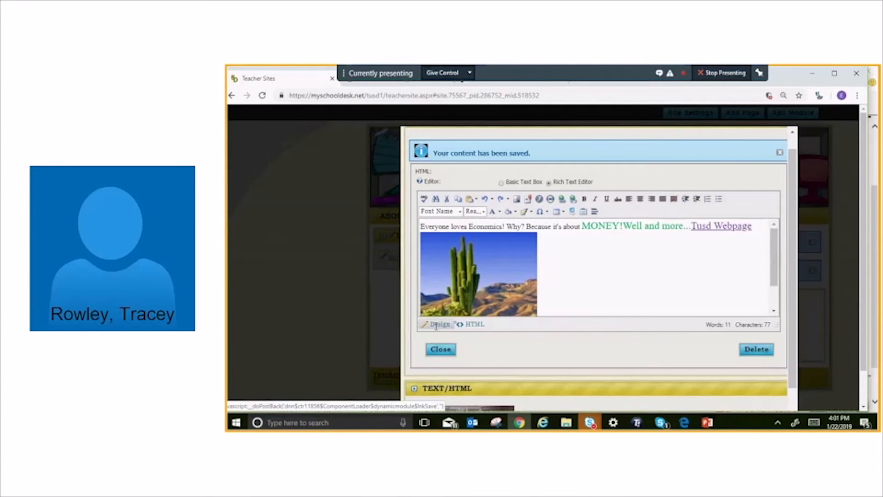
click(441, 351)
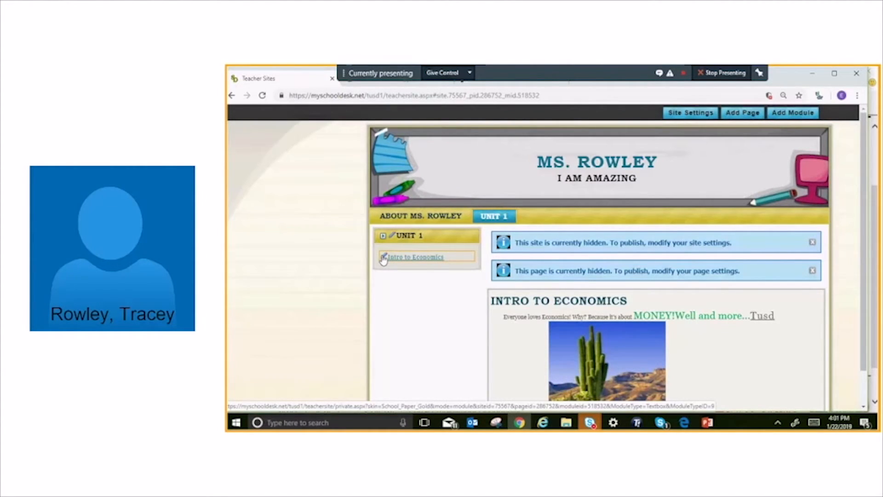
key(ctrl+plus)
key(ctrl+plus)
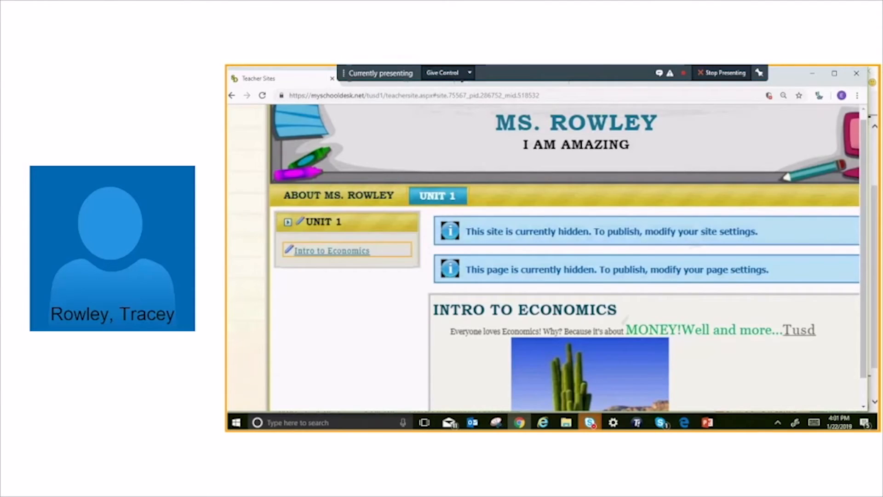
key(ctrl+plus)
key(ctrl+plus)
key(ctrl+0)
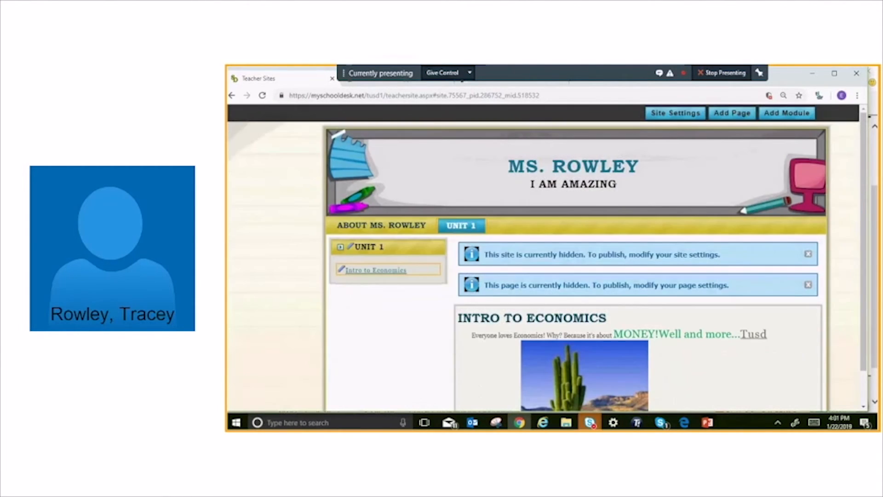
key(ctrl+minus)
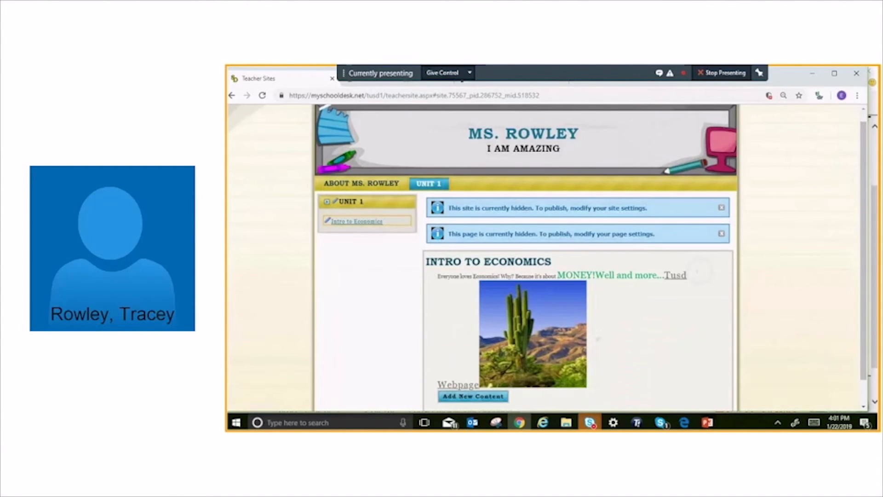
Open the Intro to Economics content for editing, examine the docs folder in the Document Manager, and close the manager without inserting a file.
key(ctrl+plus)
key(ctrl+plus)
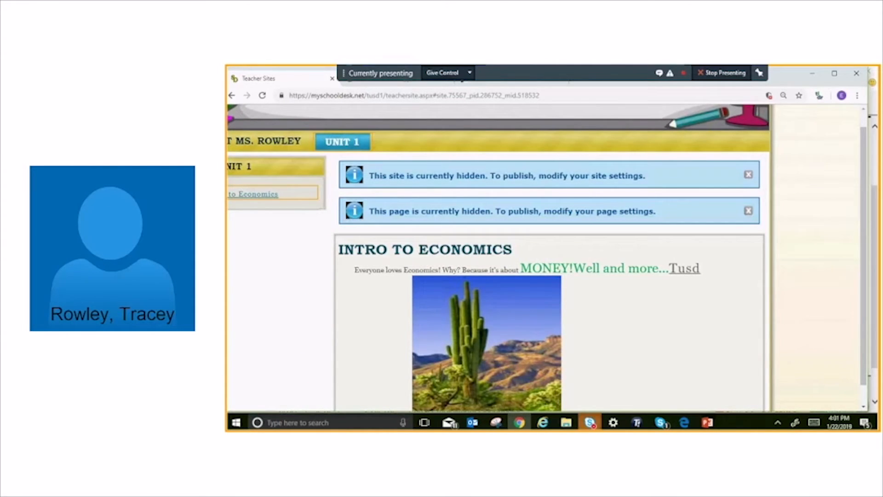
click(432, 330)
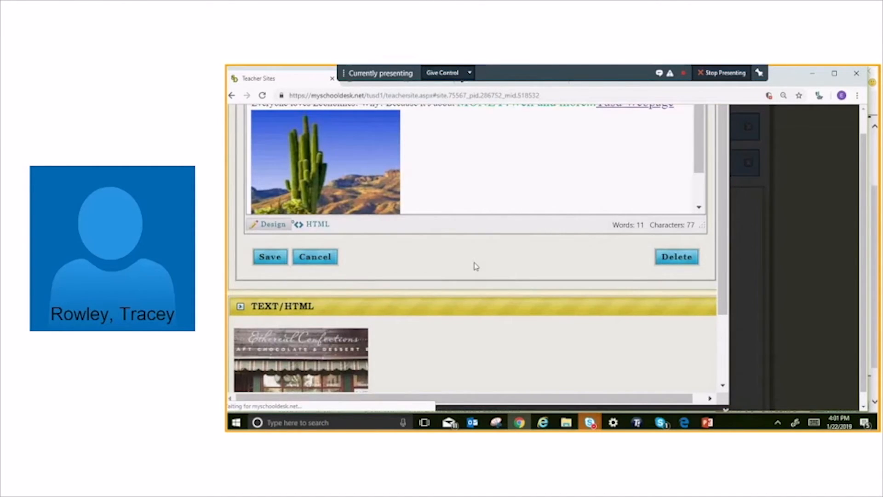
scroll(469, 239, up, 2)
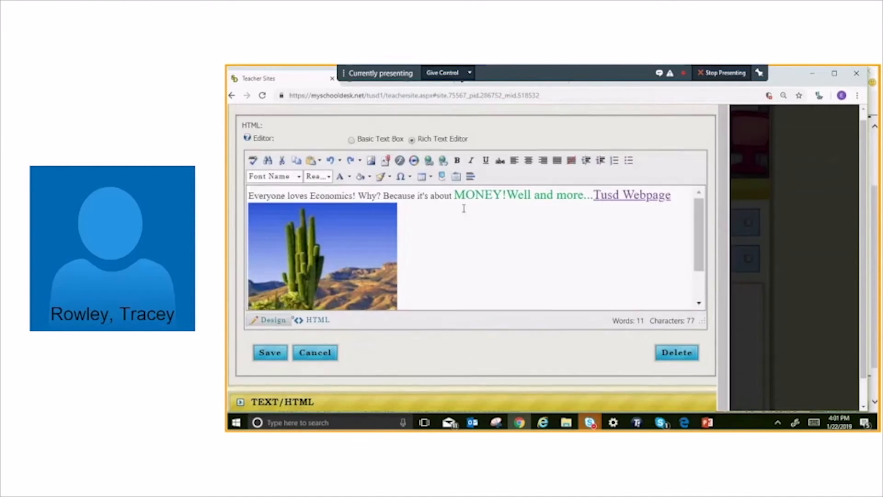
click(386, 162)
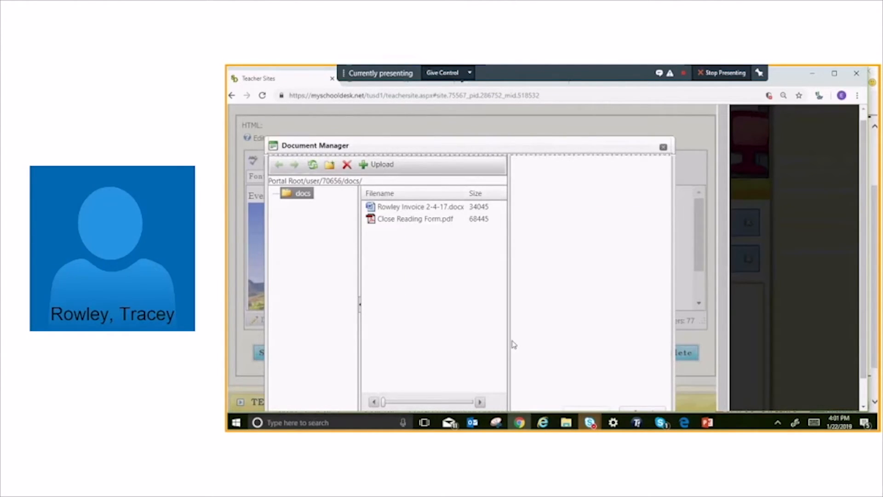
scroll(558, 353, down, 2)
scroll(558, 354, up, 1)
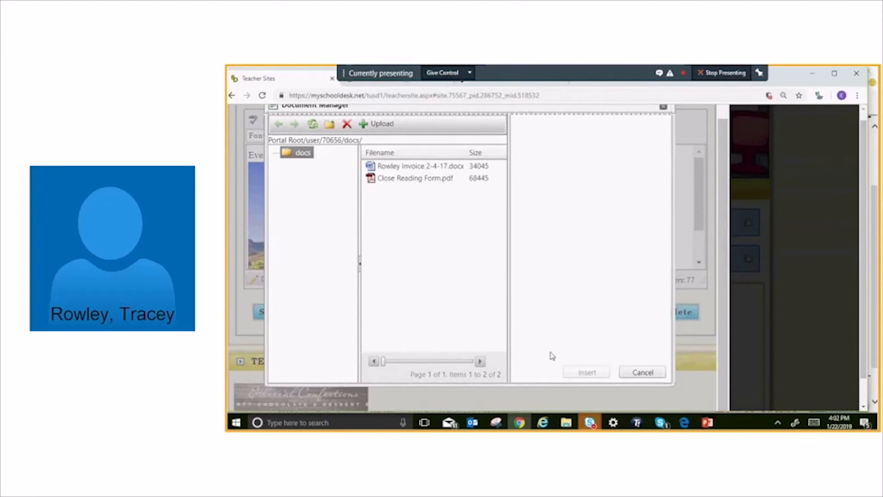
scroll(553, 355, up, 1)
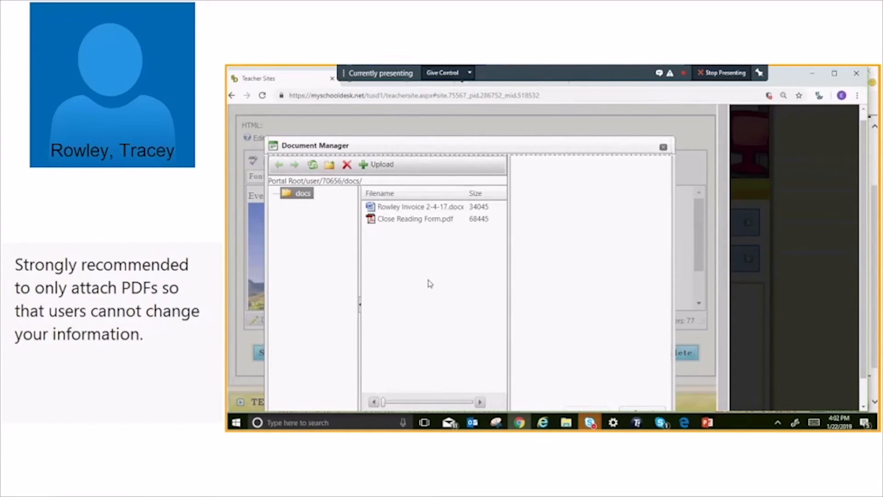
scroll(427, 276, down, 1)
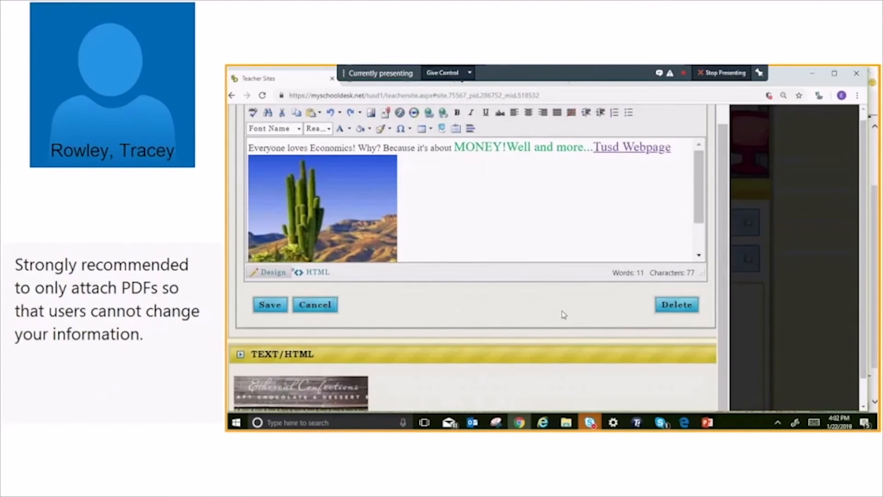
Save and close the Intro to Economics textbox content, and review it on the Unit 1 page.
scroll(564, 315, up, 4)
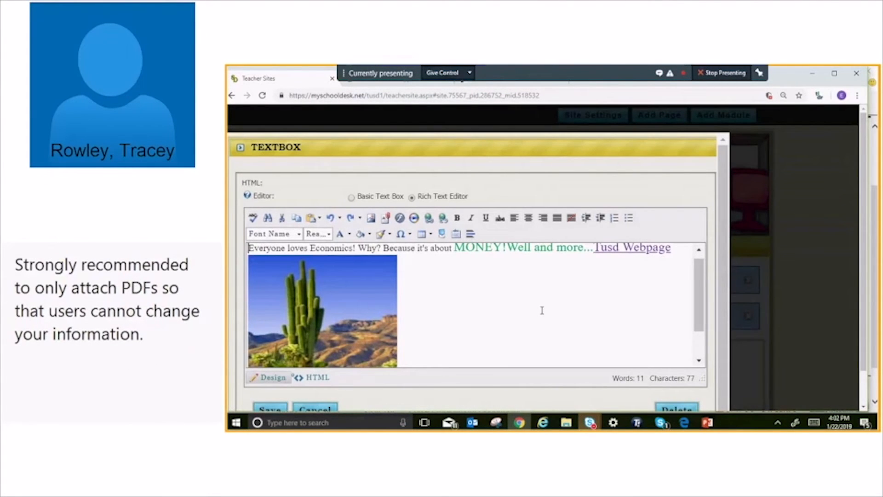
scroll(507, 335, down, 2)
click(271, 329)
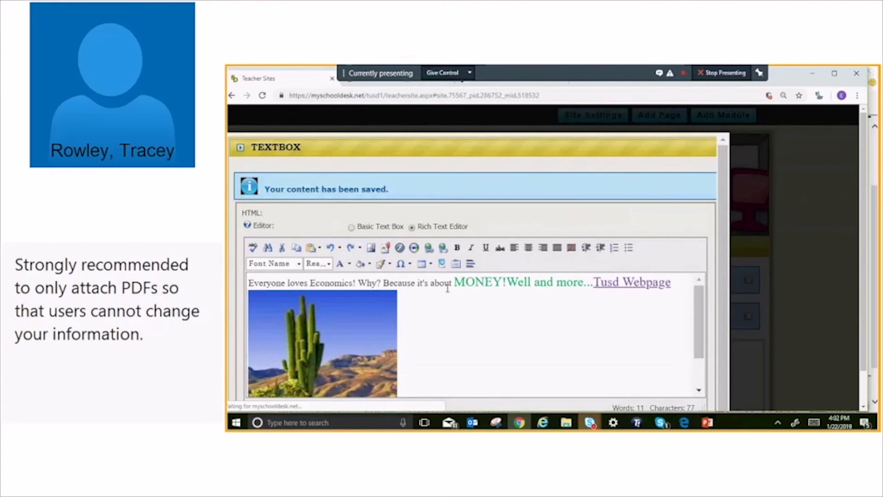
scroll(484, 285, up, 1)
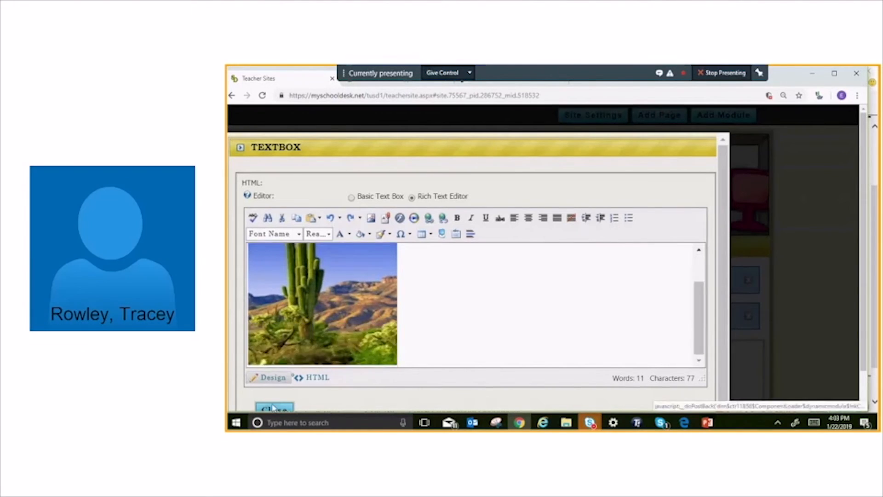
click(274, 408)
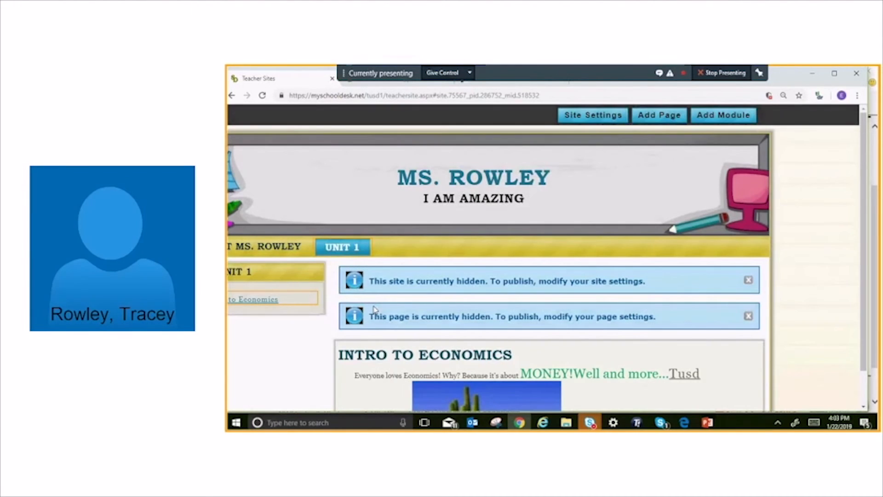
scroll(460, 318, down, 3)
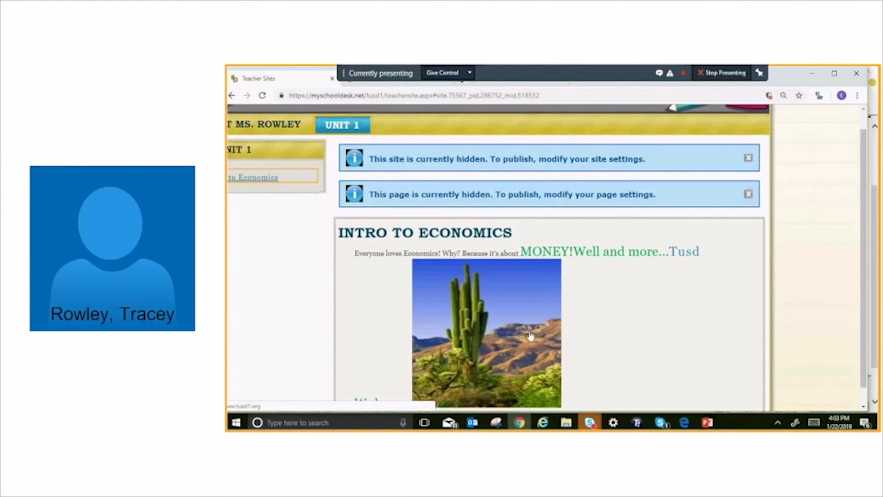
scroll(653, 329, down, 1)
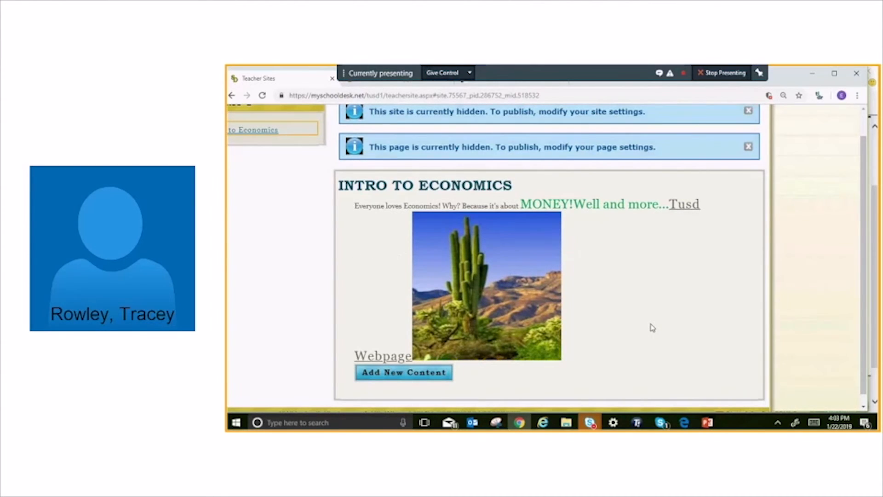
Reopen the Intro to Economics content and reduce the saguaro picture to a small thumbnail through its width property, keeping the proportions linked.
click(436, 377)
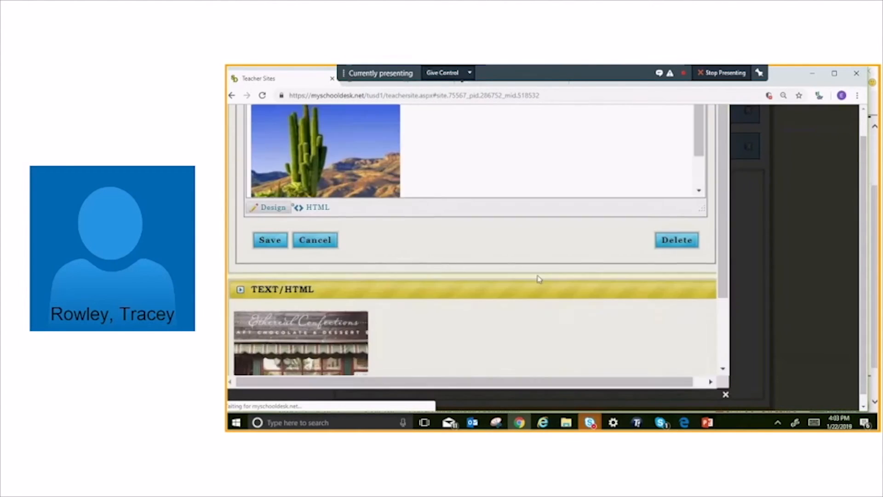
scroll(245, 224, up, 2)
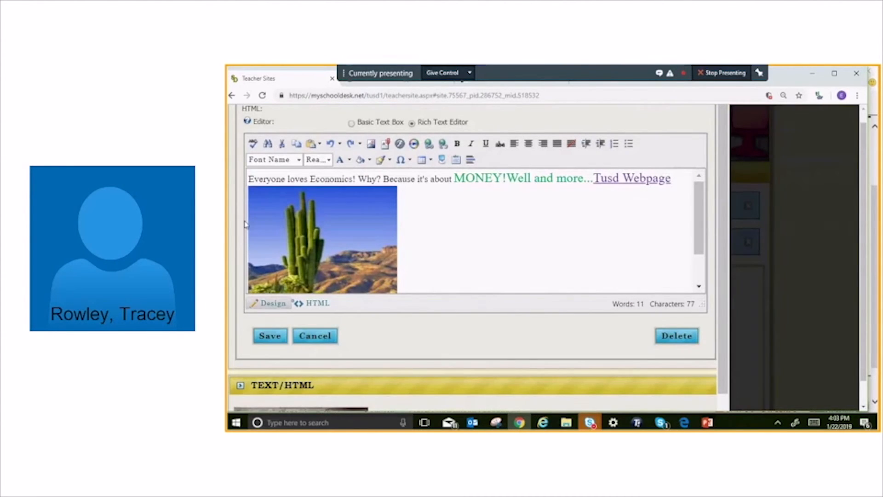
click(245, 225)
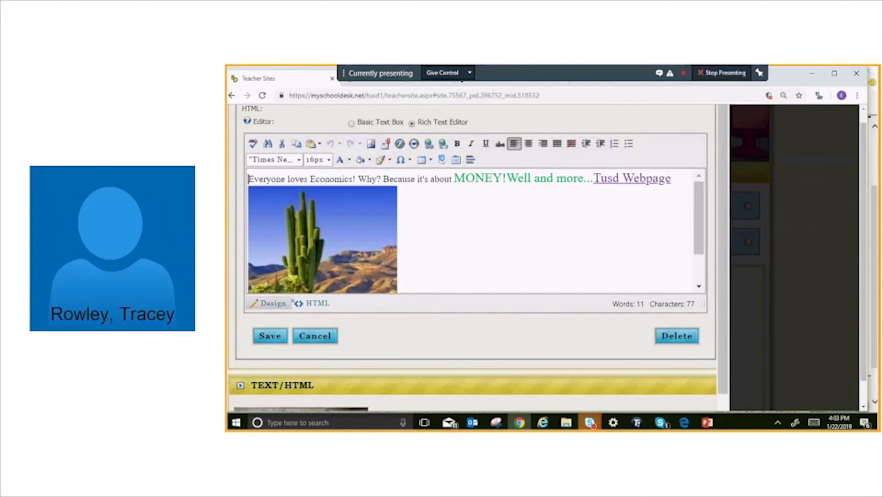
right_click(322, 247)
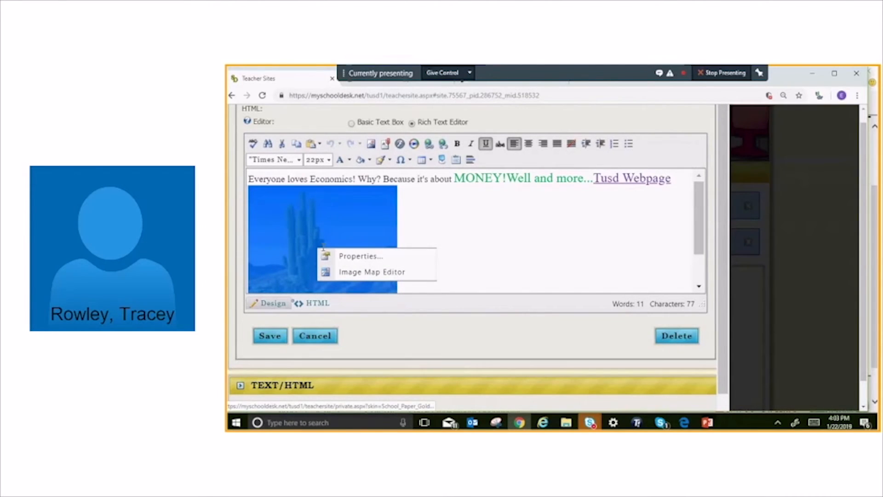
click(346, 256)
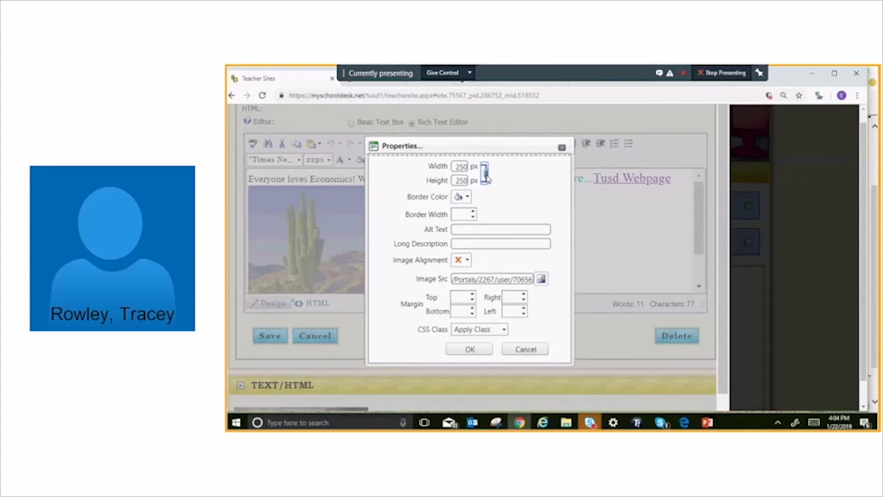
click(465, 167)
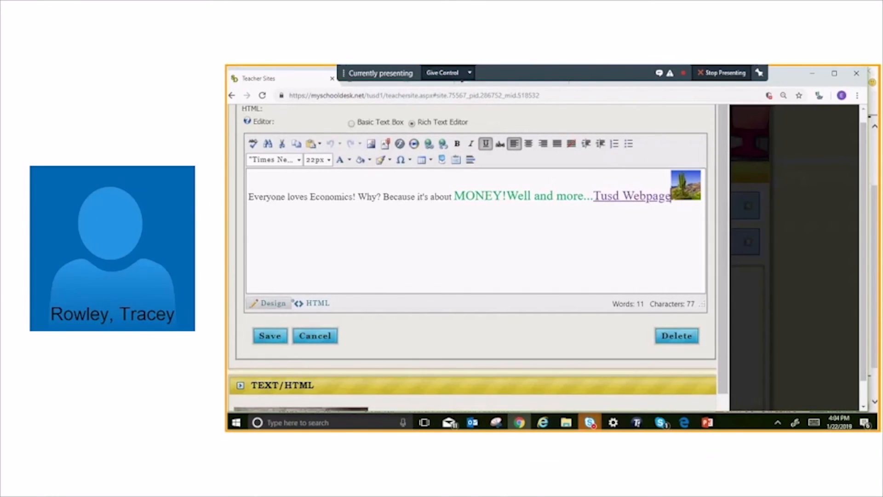
Open the resized saguaro picture's properties again, and save and close the textbox content.
right_click(649, 197)
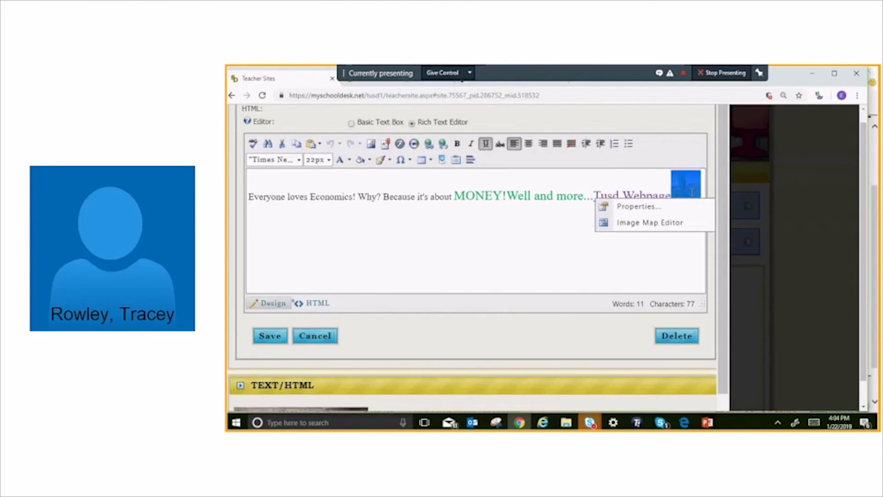
click(640, 207)
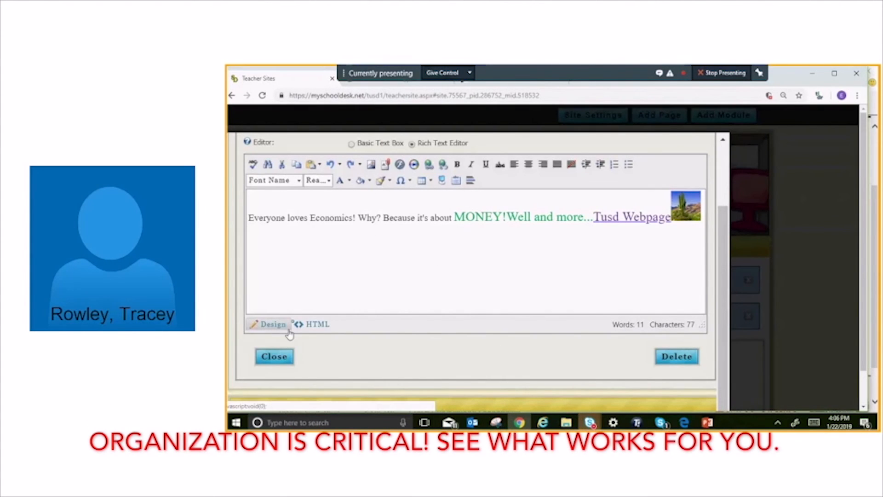
click(288, 357)
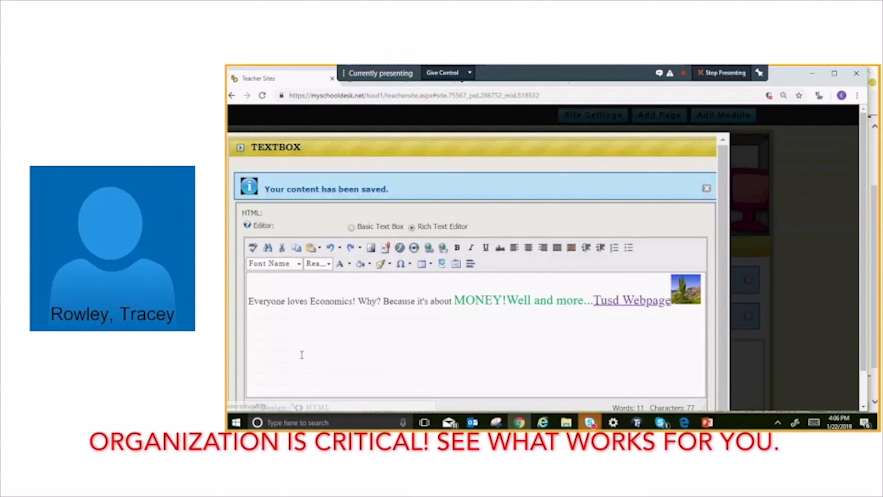
scroll(302, 355, down, 3)
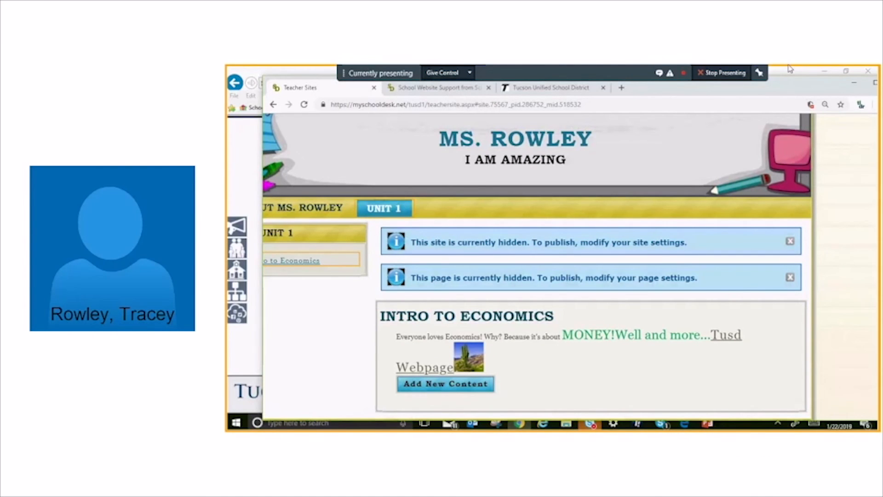
Reposition the browser window and increase the page zoom by one level from 80%.
drag(818, 90, 833, 107)
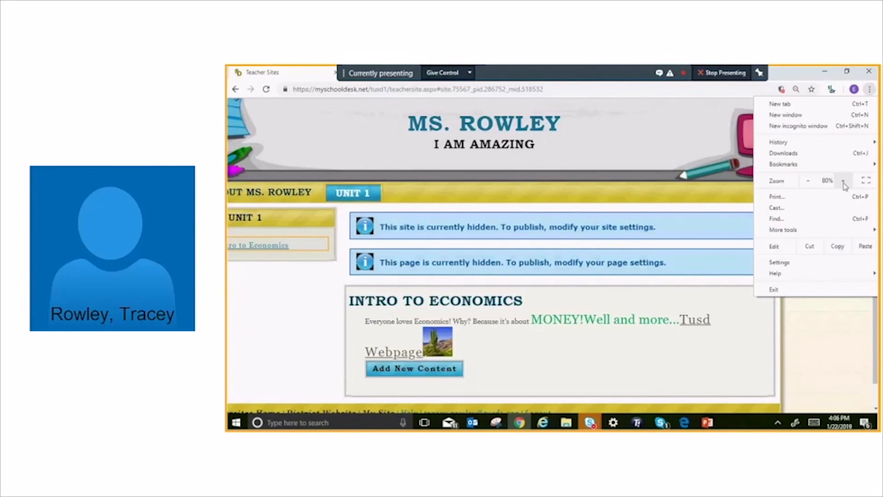
click(844, 182)
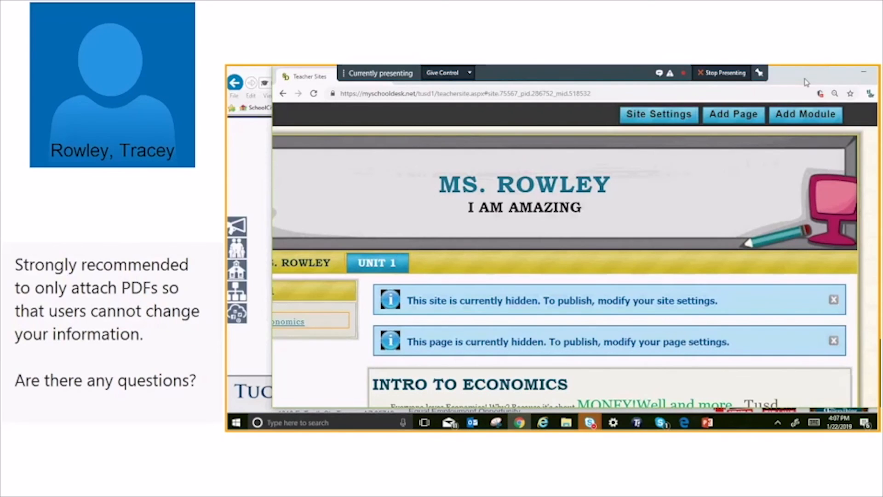